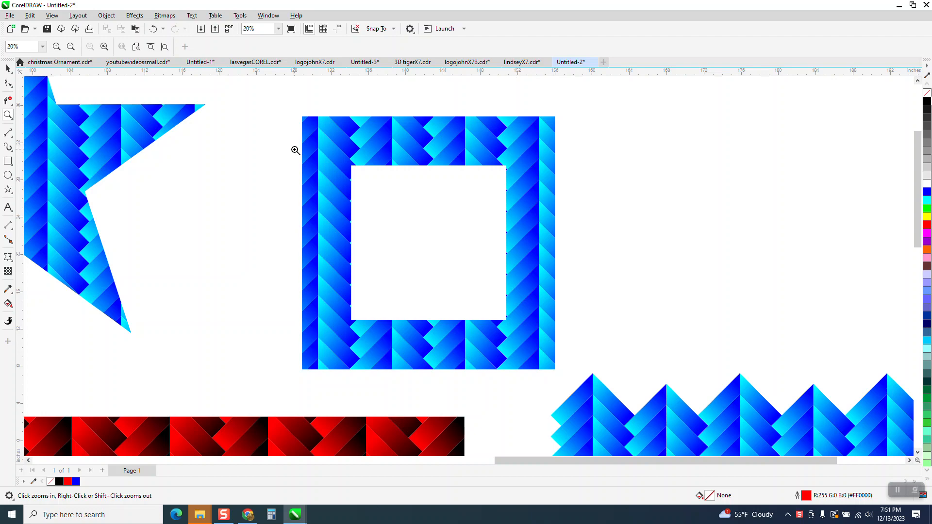
Step: Move the large red braided rectangle into the empty area above and to the right of the blue zigzag pattern
scroll(403, 220, "down", 1)
scroll(403, 221, "down", 3)
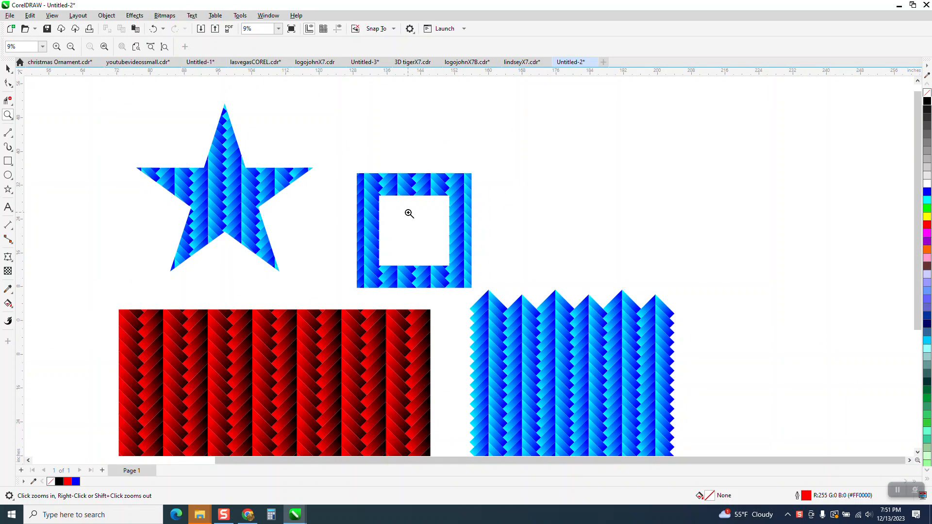
scroll(410, 209, "down", 1)
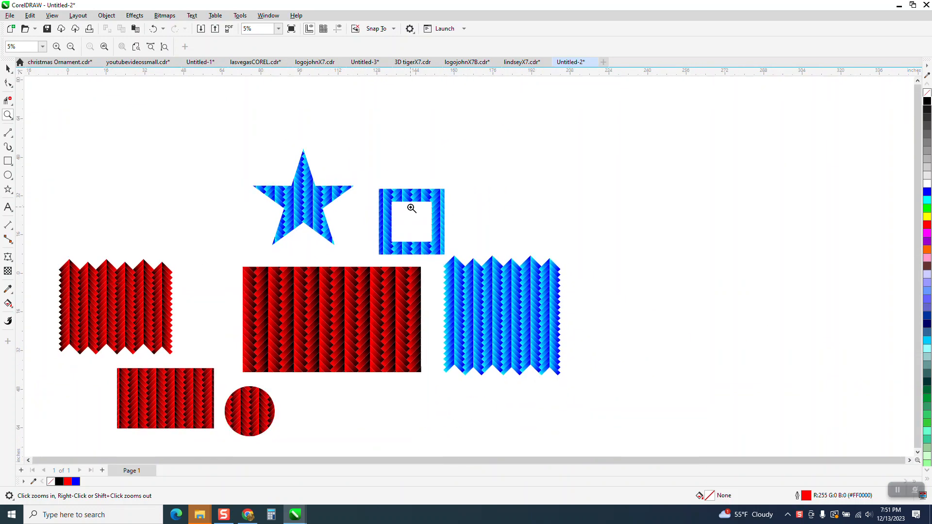
left_click(8, 69)
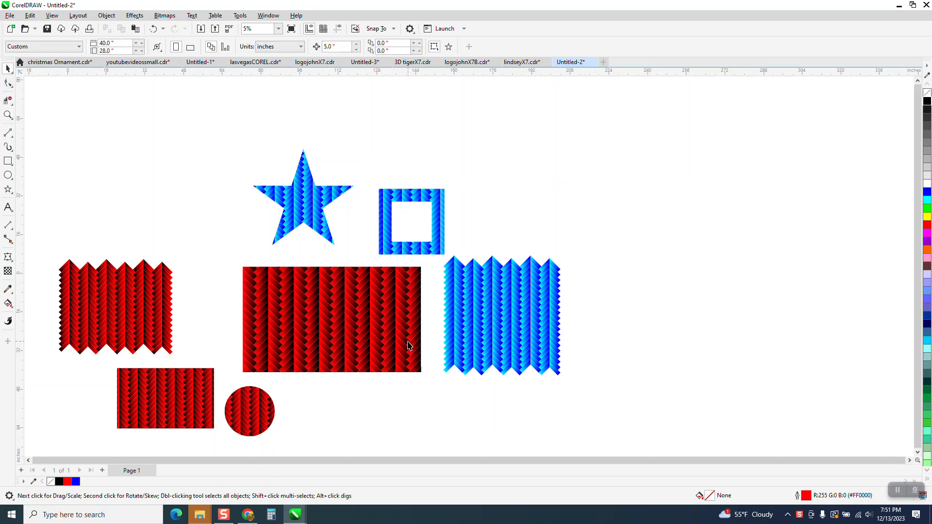
left_click_drag(380, 325, 650, 184)
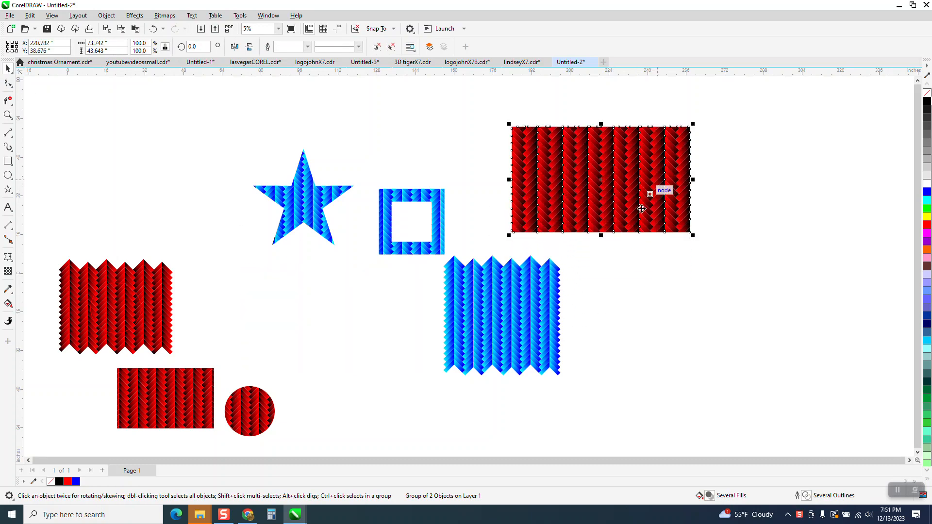
Step: Draw a square about 37.8 inches wide below the large red pattern, and make a copy of it scaled to 75%
left_click(8, 162)
left_click_drag(737, 282, 645, 373)
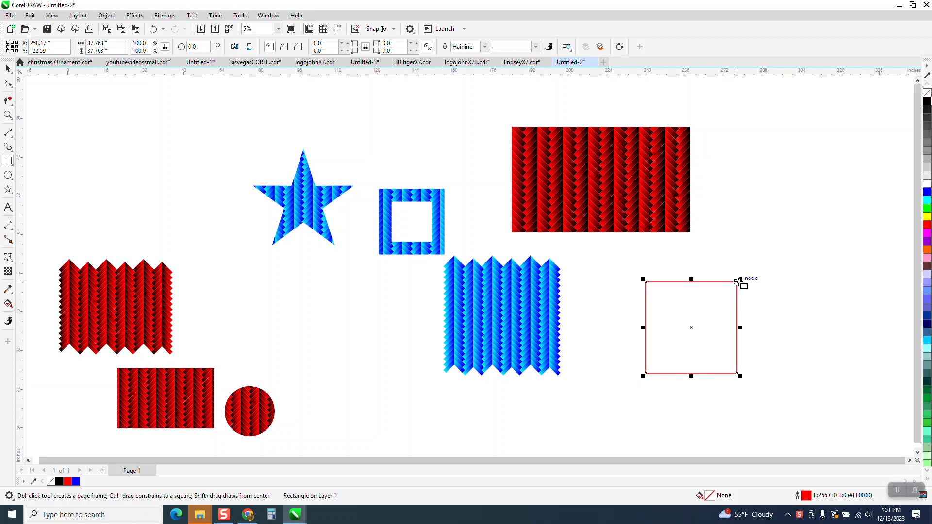
left_click_drag(738, 281, 713, 302)
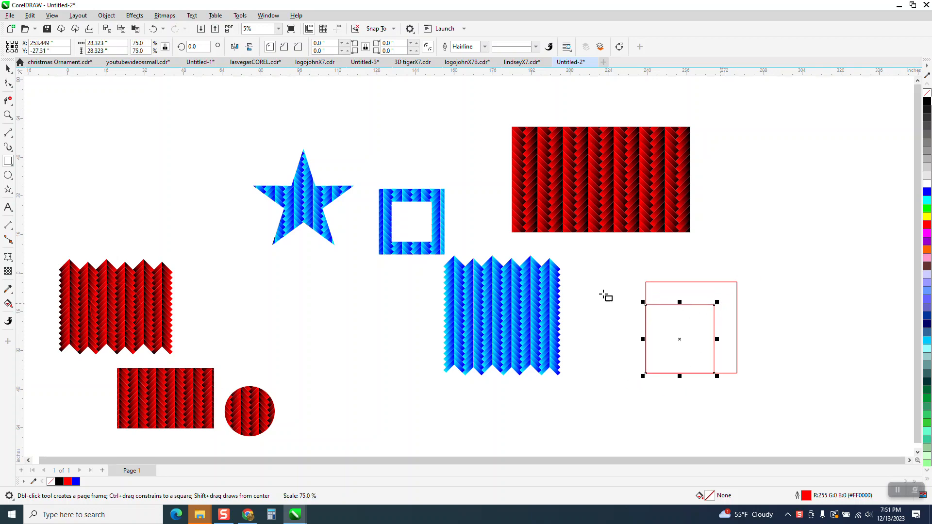
Step: Align the two squares so that they share the same horizontal and vertical center
left_click(9, 71)
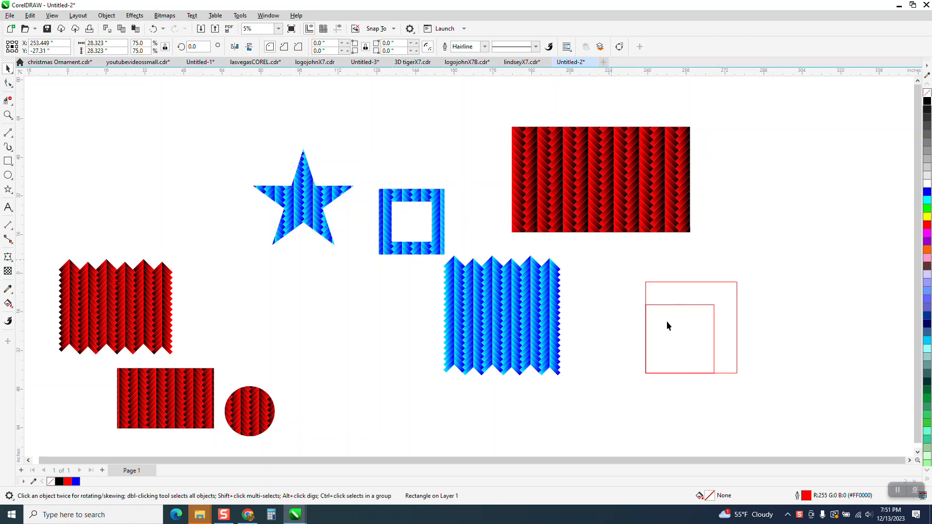
left_click_drag(613, 260, 820, 450)
key("e")
key("c")
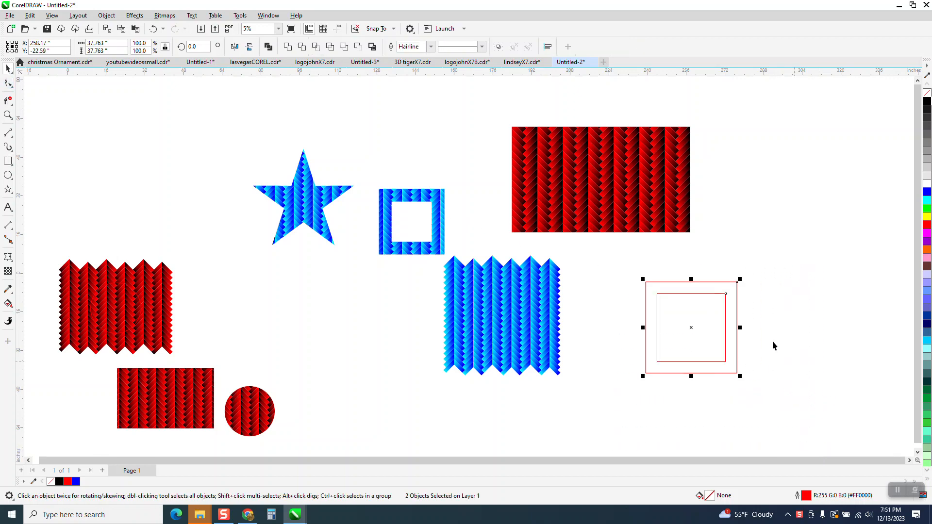
Step: Scale the inner square about its center to about 22.5 inches wide
left_click(733, 275)
left_click(725, 303)
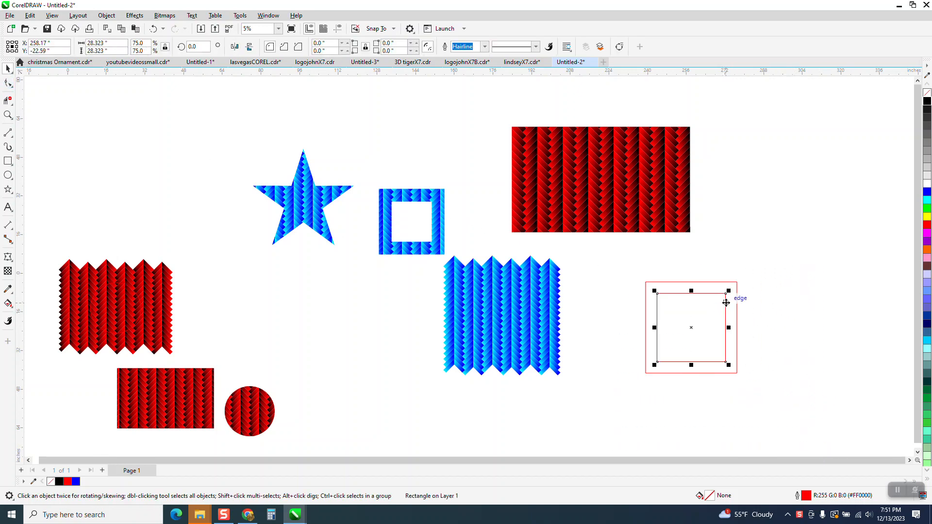
left_click_drag(728, 290, 721, 297)
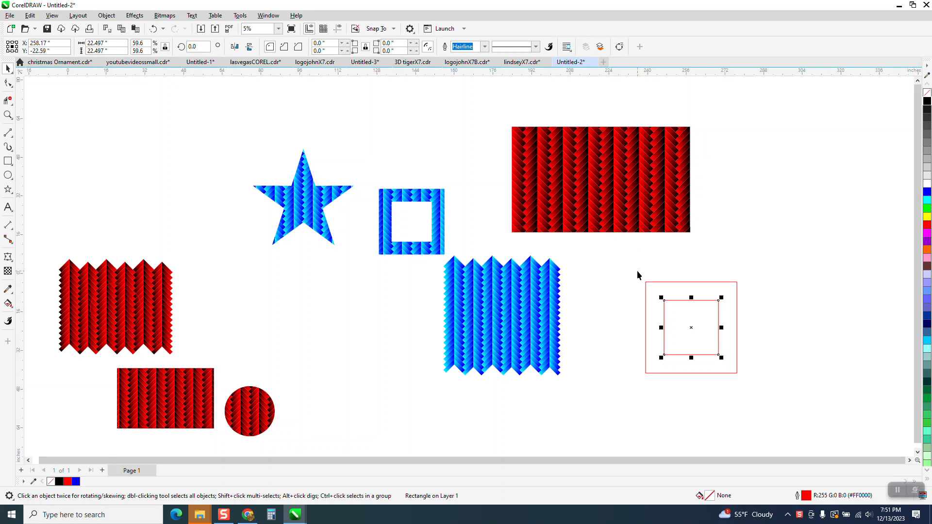
Step: Use Smart Fill to create a red frame shape from the region between the two squares
left_click_drag(637, 274, 752, 388)
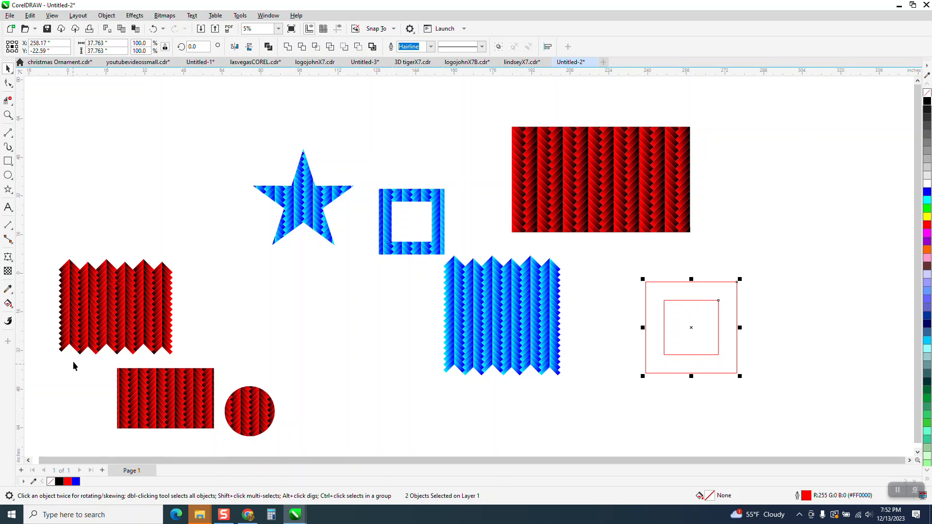
left_click(10, 304)
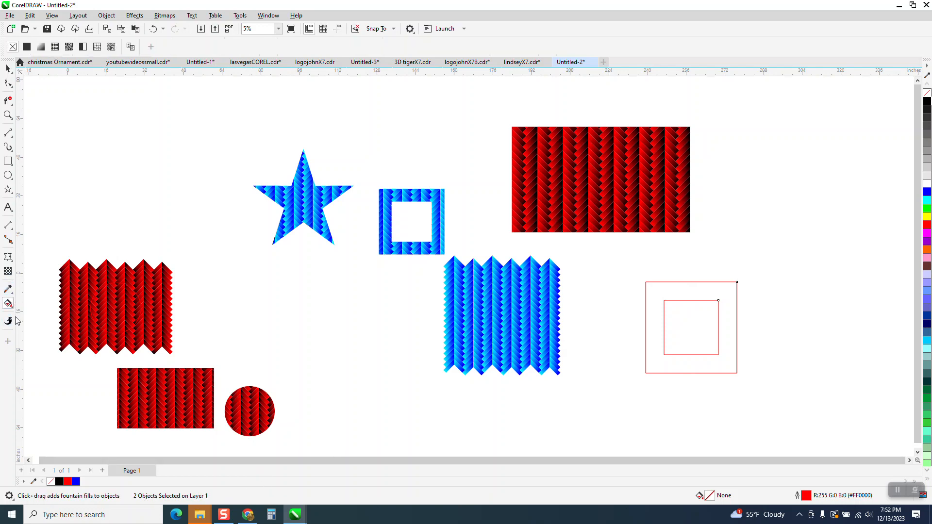
left_click(15, 312)
left_click(38, 316)
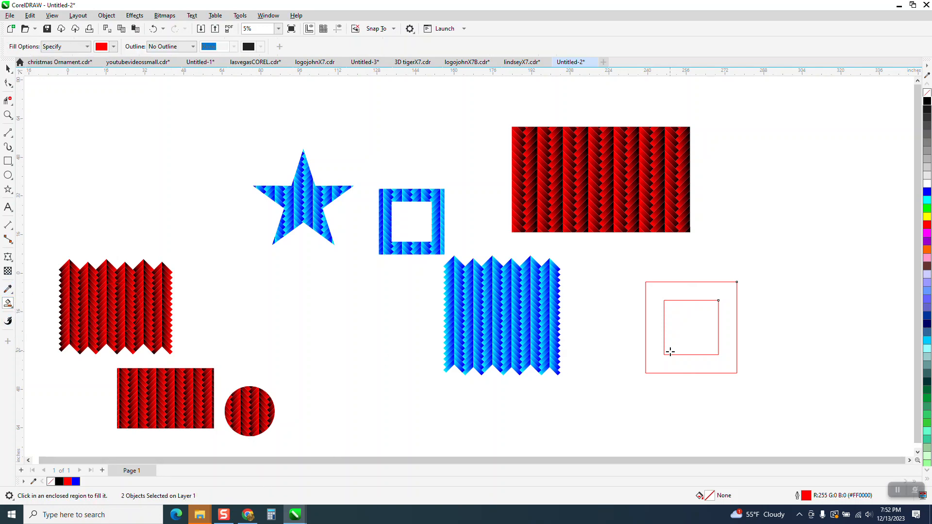
left_click(674, 288)
Step: Move the new frame shape beside the large red pattern, remove its fill and give it a red outline
left_click(8, 68)
left_click_drag(704, 299, 788, 160)
left_click(927, 92)
right_click(926, 100)
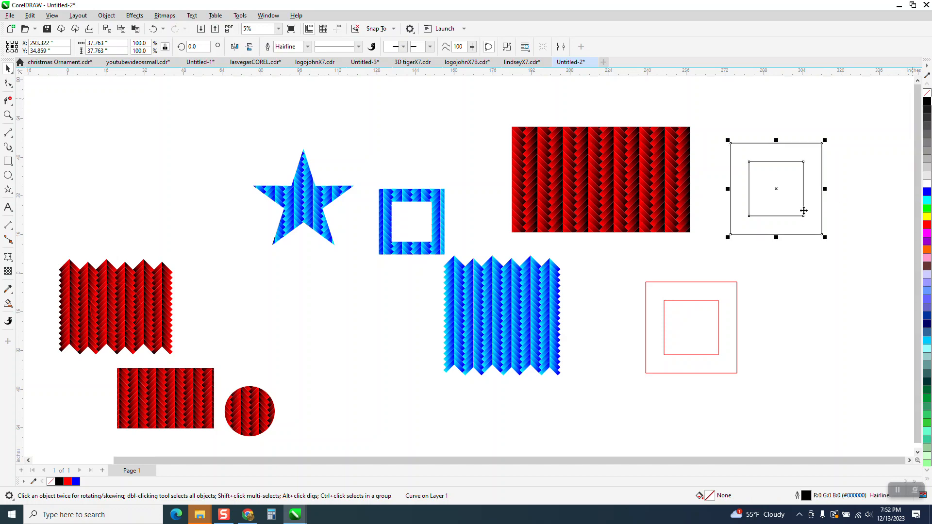
right_click(927, 224)
Step: Intersect the frame outline with the large red pattern, and move the resulting patterned frame to the pattern's right
left_click_drag(782, 196, 613, 184)
left_click_drag(493, 118, 735, 263)
left_click(316, 46)
left_click_drag(610, 179, 772, 178)
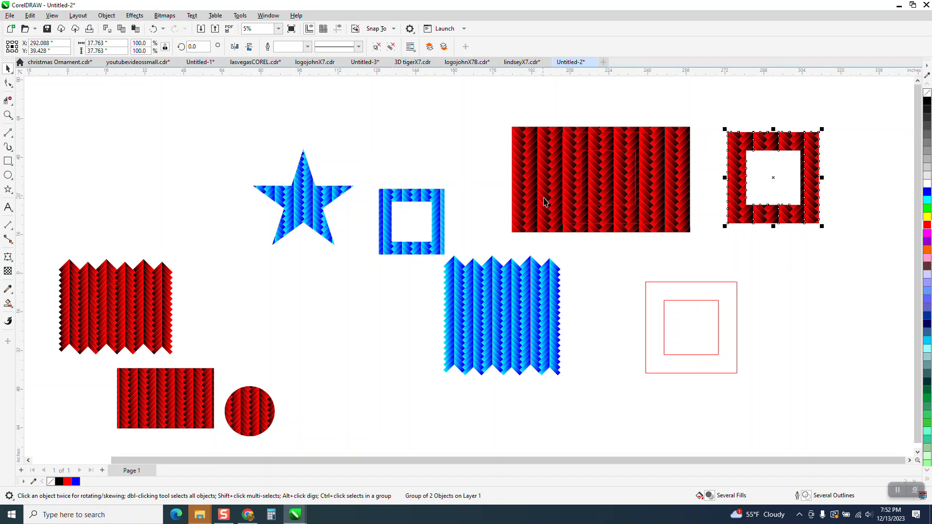
Step: Delete the leftover frame outline on the large red pattern and the inner square of the nested pair
left_click(588, 137)
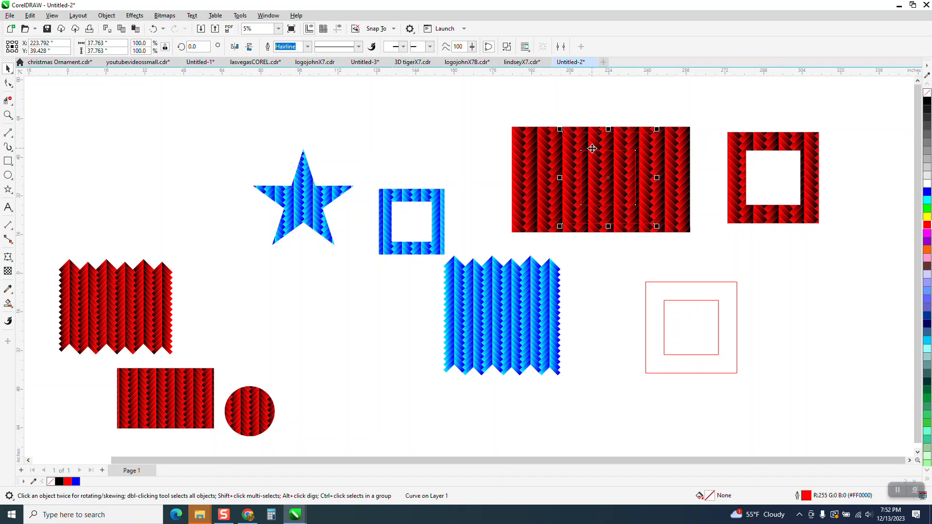
key("Escape")
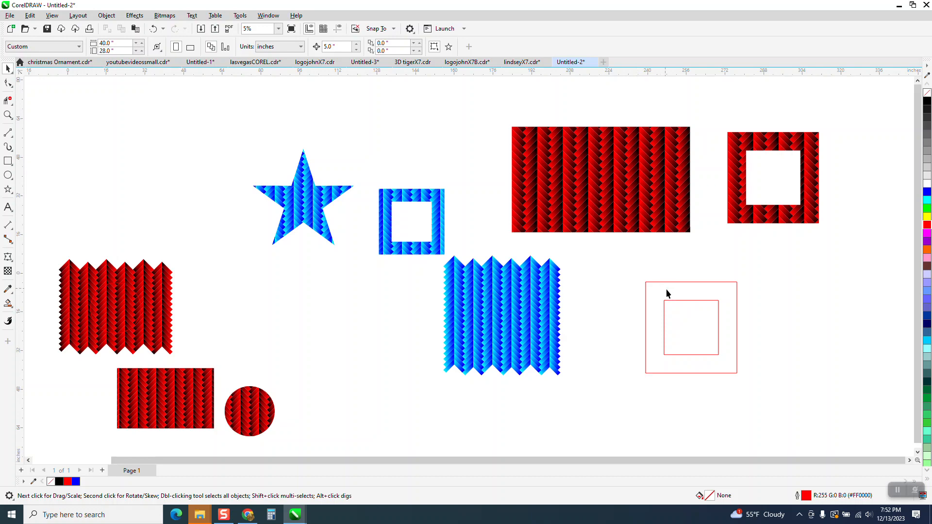
left_click(682, 306)
key("Delete")
Step: Center the large red pattern on the page
scroll(402, 179, "down", 1)
left_click(540, 192)
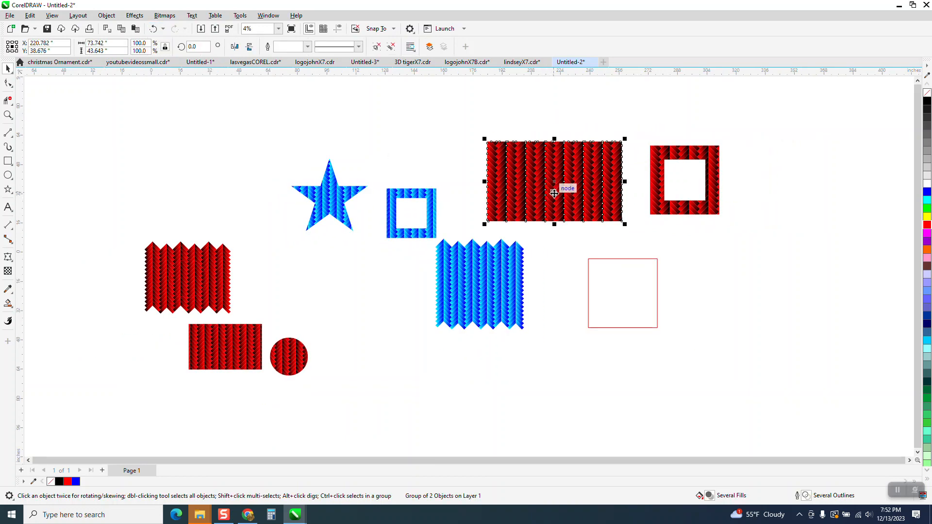
key("p")
Step: Move the red zigzag pattern up, well clear of the page
left_click_drag(200, 252, 191, 149)
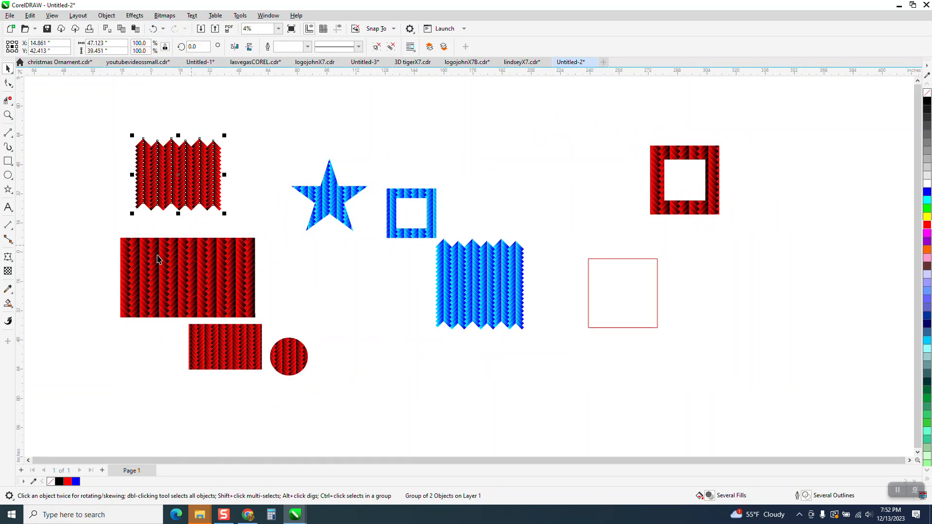
key("ctrl+z")
left_click_drag(187, 258, 159, 88)
Step: Move the large red pattern off the page and delete the circle outline lying on the page
left_click_drag(200, 243, 364, 273)
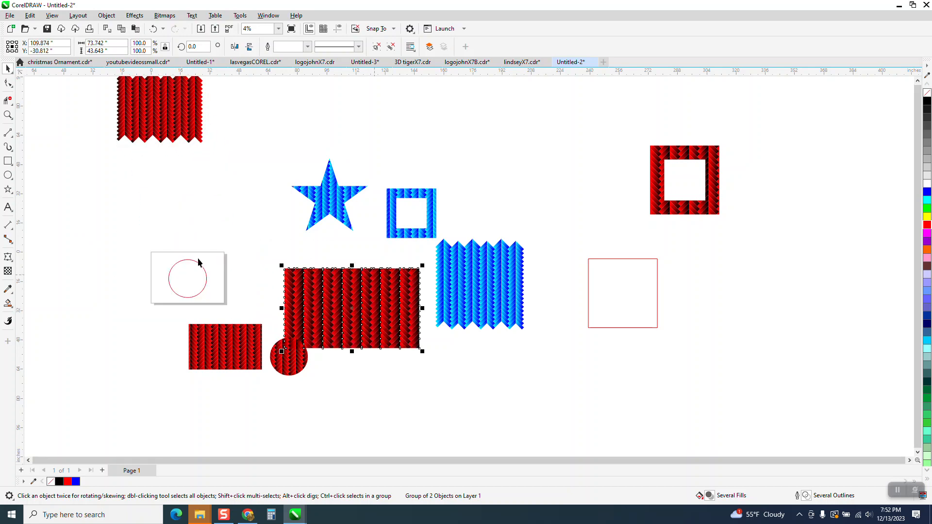
left_click(203, 264)
left_click(348, 318)
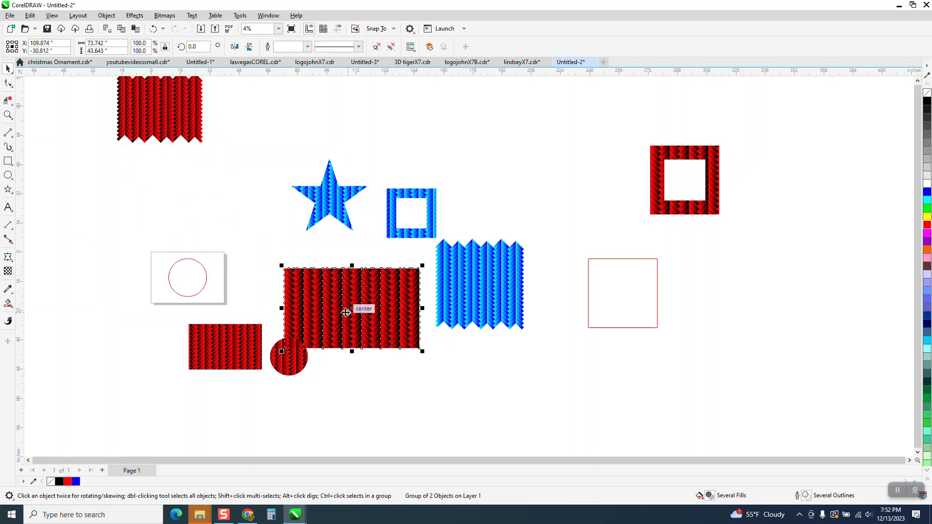
left_click(198, 277)
key("Delete")
Step: Center the large red pattern and the remaining red-outlined square on the page
left_click(362, 320)
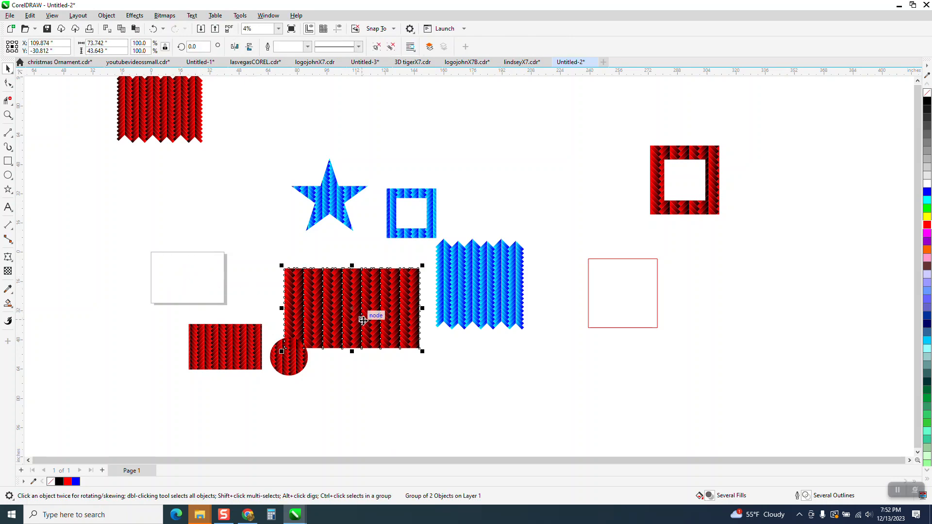
key("p")
left_click(610, 306)
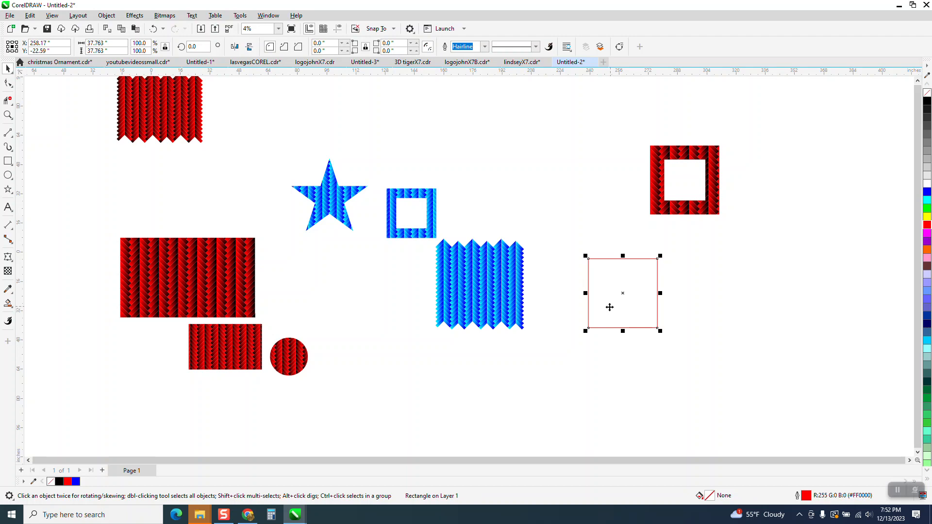
key("Delete")
Step: Make a concentric copy of the square scaled to about 19.6 inches, and move it to the right of the large pattern
key("z")
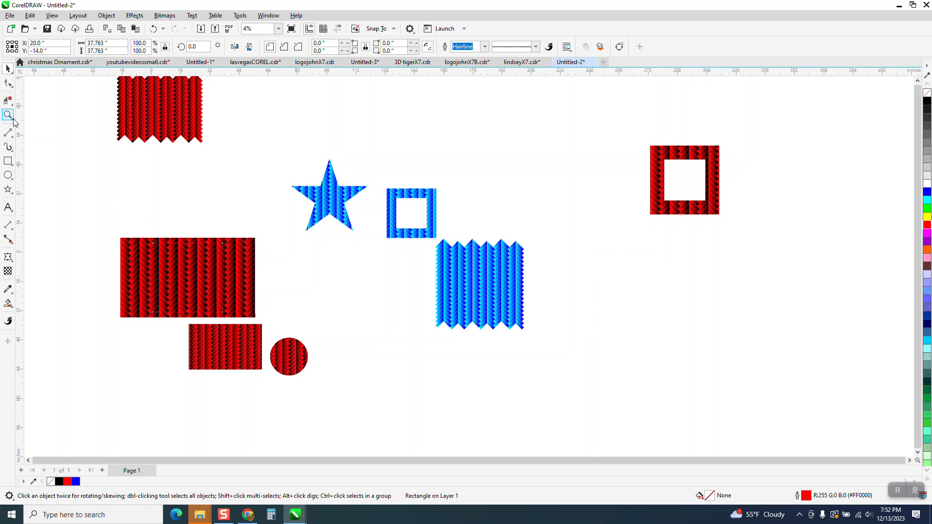
left_click_drag(128, 227, 321, 344)
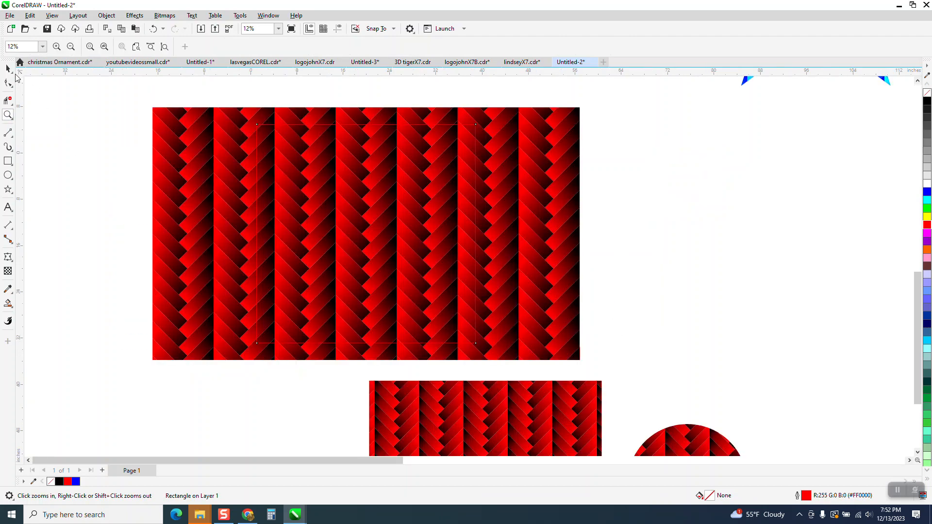
left_click(9, 70)
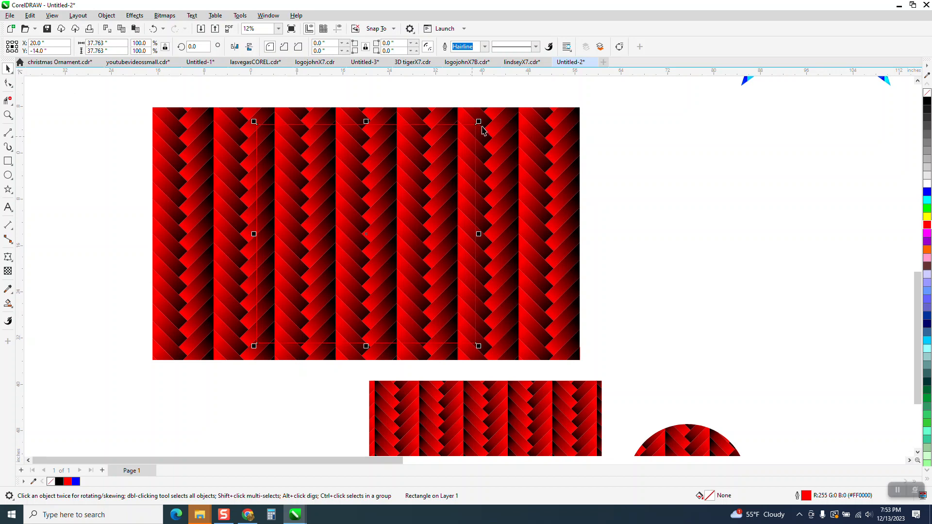
left_click_drag(478, 120, 426, 174)
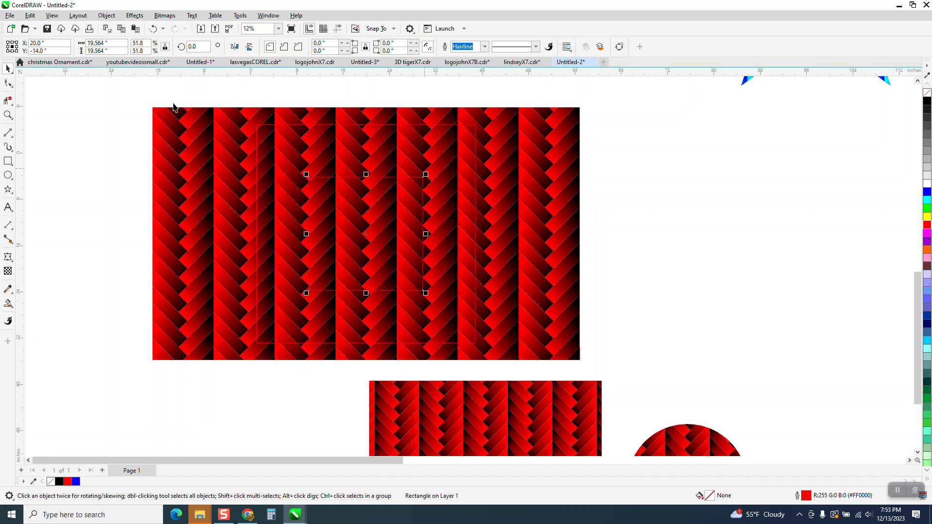
left_click_drag(361, 232, 691, 258)
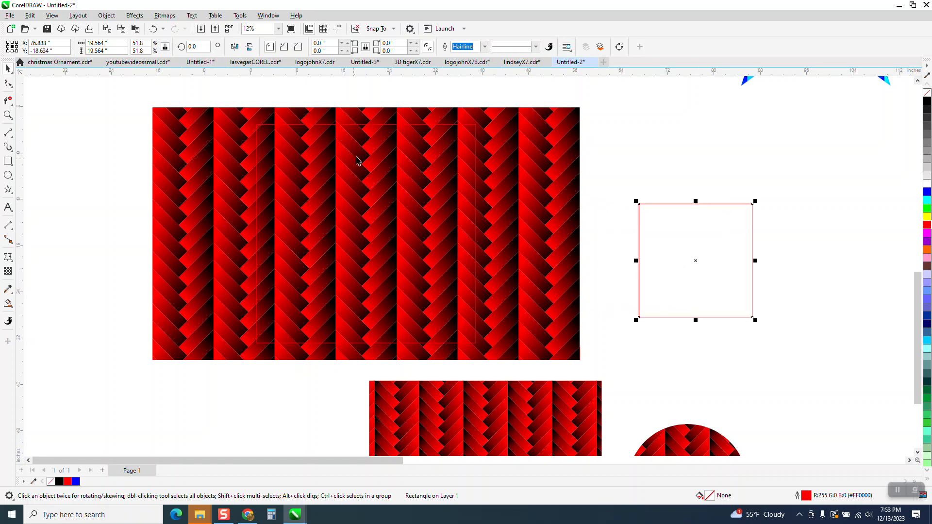
Step: Intersect the large red pattern with the larger square on it, and move the resulting patterned square to the right
left_click_drag(134, 93, 588, 378)
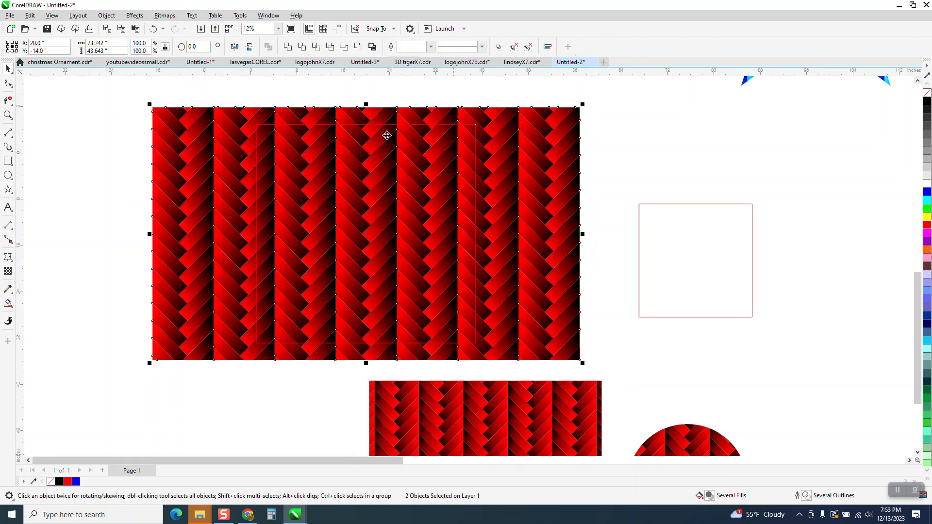
key("ctrl+g")
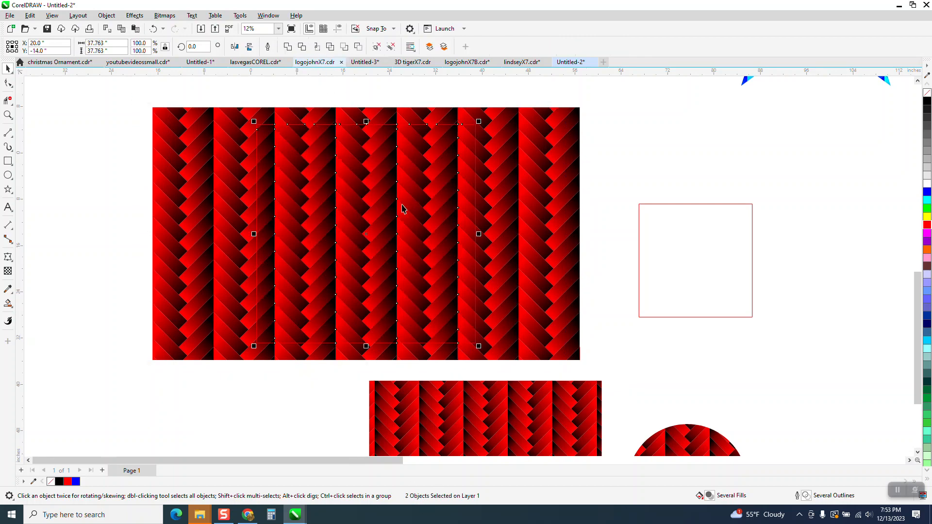
scroll(388, 203, "down", 1)
left_click_drag(463, 228, 598, 228)
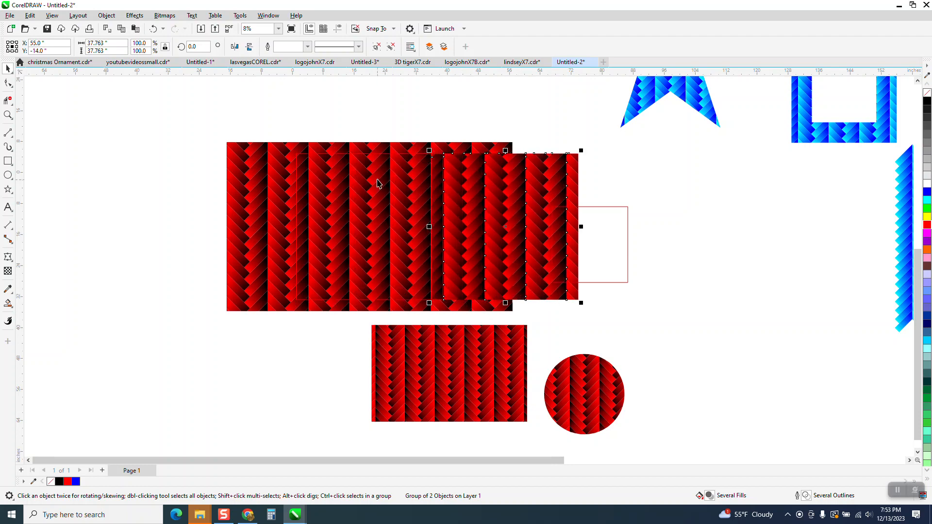
Step: Delete the original large red pattern and its square outline, and center the cropped patterned square on the page
left_click(378, 180)
key("ctrl+z")
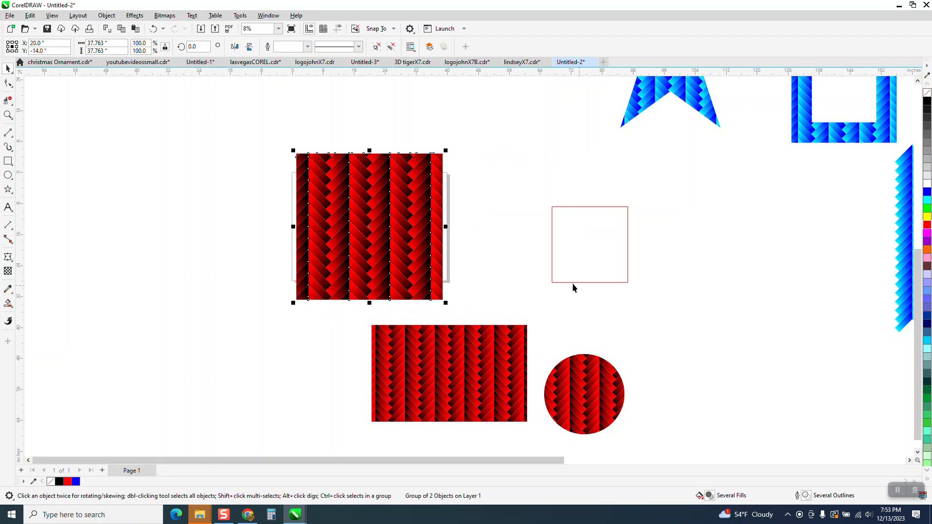
Step: Move the blue frame just above the cropped red square, and center the small red-outlined square on the page
scroll(572, 283, "down", 2)
left_click_drag(717, 197, 416, 178)
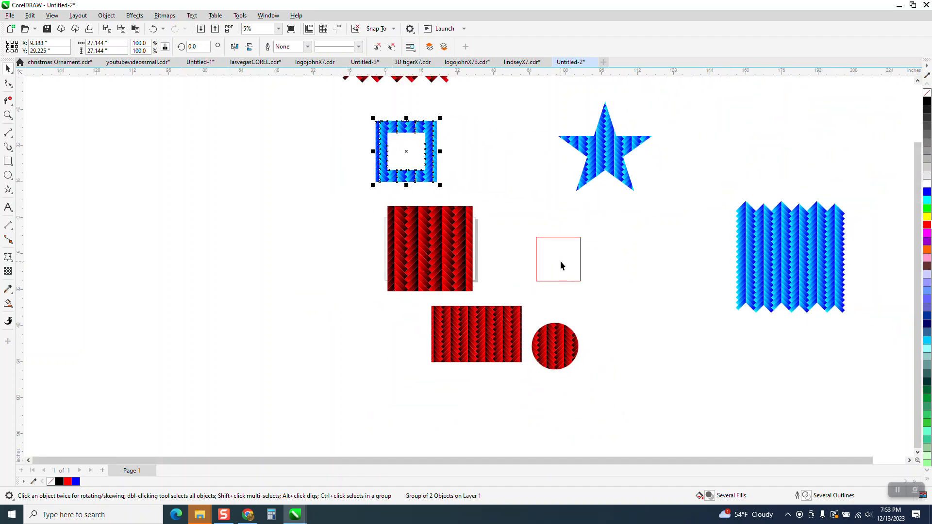
left_click(560, 261)
key("p")
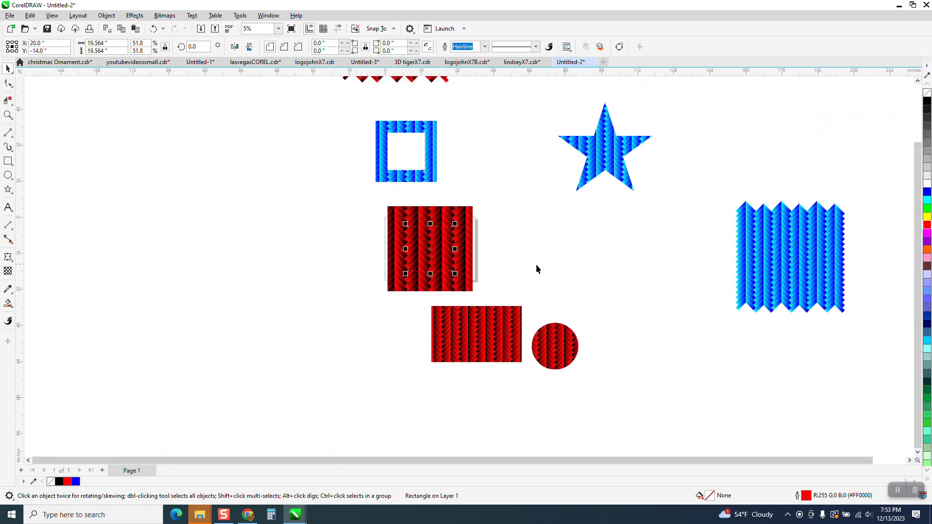
Step: Trim the small red-outlined square out of the cropped red patterned square on the page
left_click_drag(378, 200, 534, 305)
left_click(8, 115)
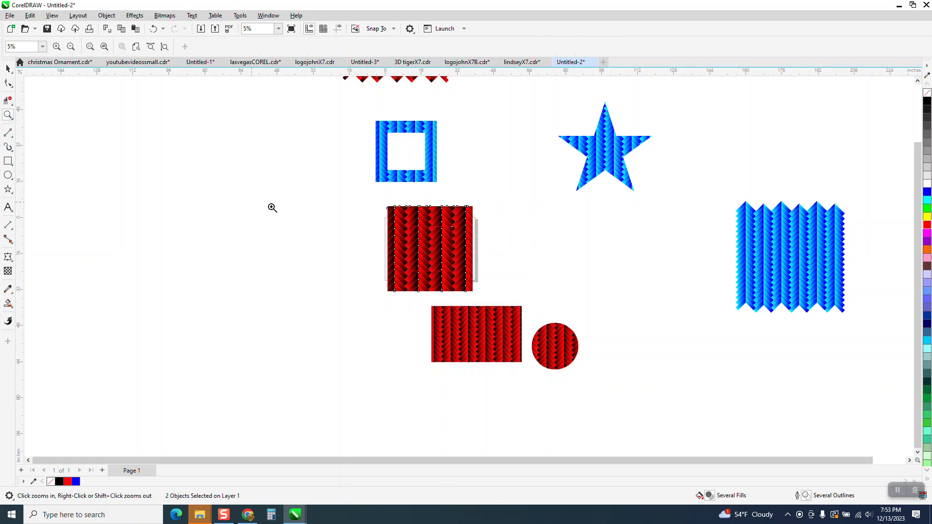
left_click_drag(361, 206, 580, 327)
scroll(310, 247, "down", 2)
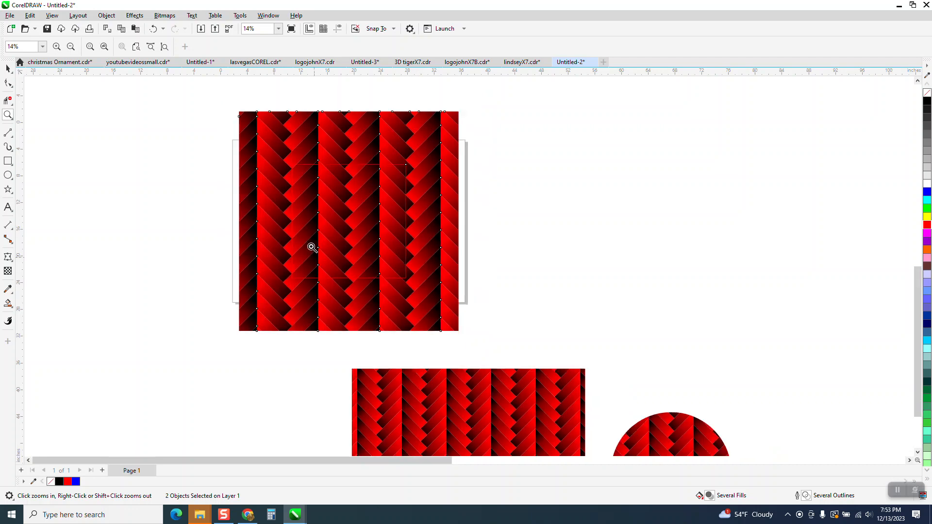
key("space")
left_click_drag(228, 115, 444, 322)
left_click(302, 46)
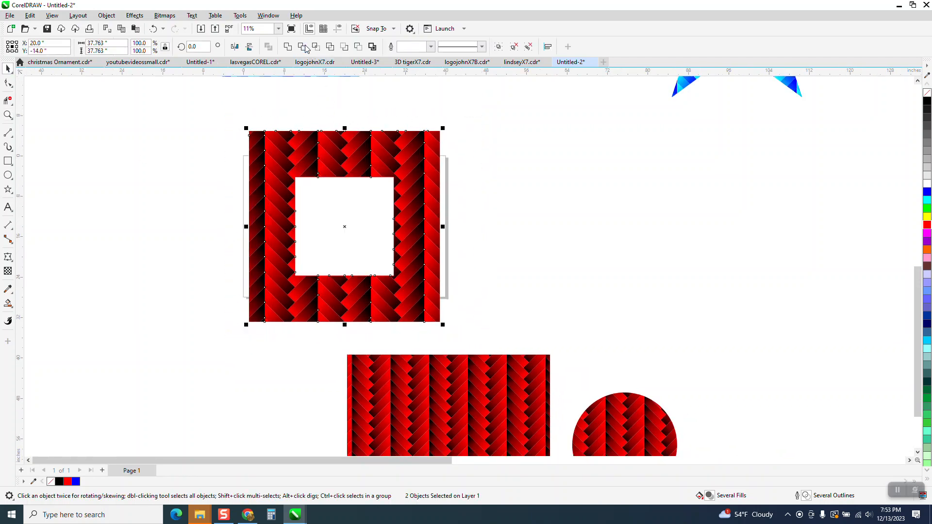
Step: Move the trimmed red frame to the right of the page, and place the other red frame beside it for comparison
left_click_drag(421, 186, 635, 190)
scroll(522, 206, "down", 5)
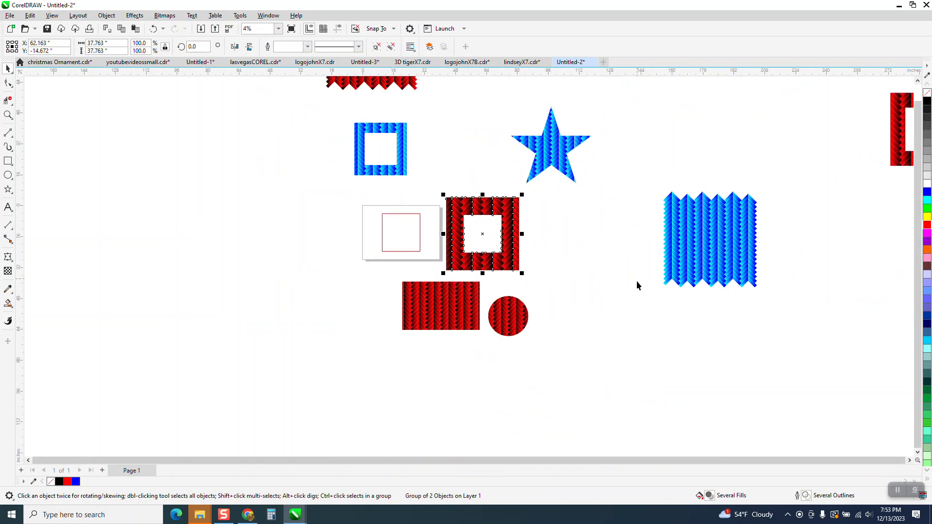
left_click_drag(809, 190, 576, 253)
left_click(8, 115)
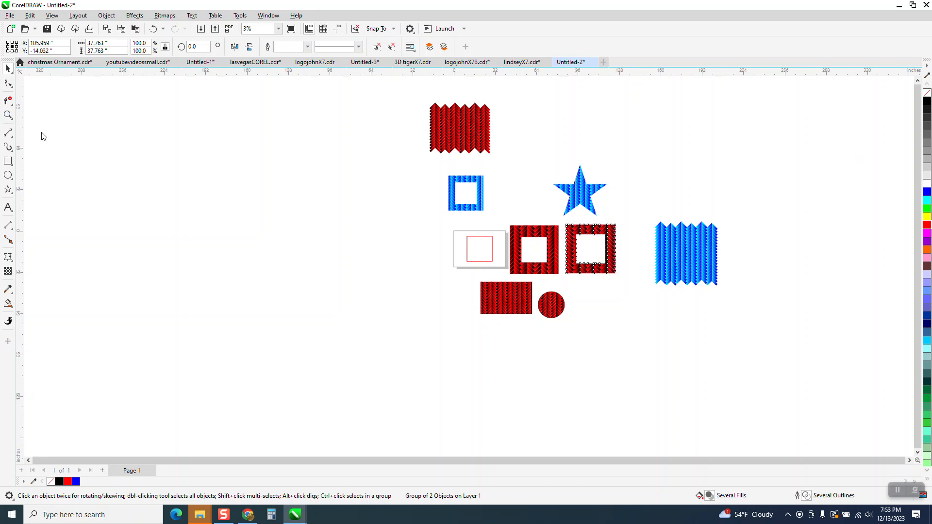
left_click_drag(499, 209, 627, 302)
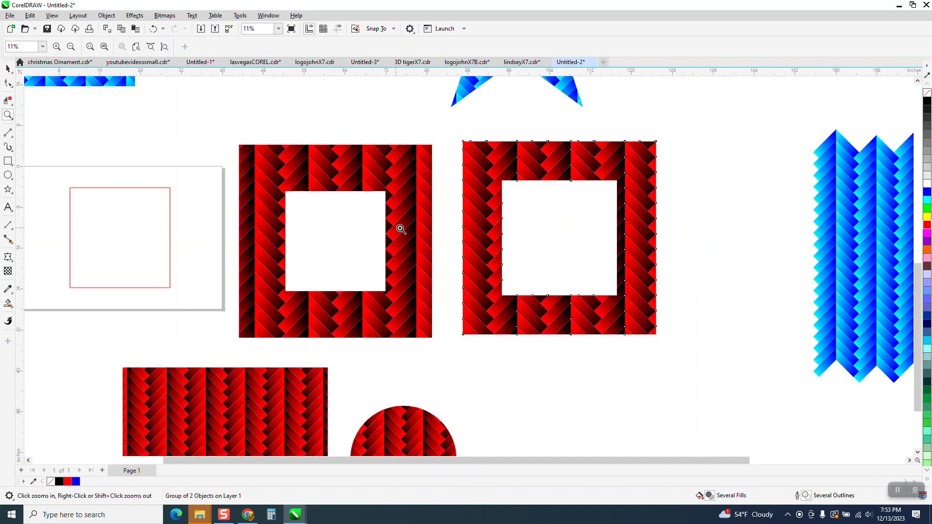
scroll(409, 232, "down", 1)
Step: Undo both frame moves and the trim of the red patterned square
left_click(155, 30)
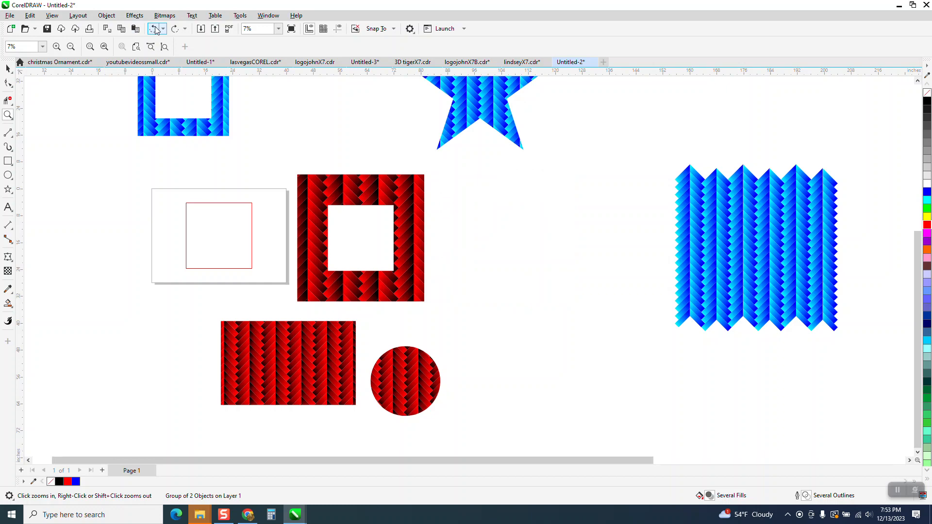
left_click(156, 30)
left_click(155, 30)
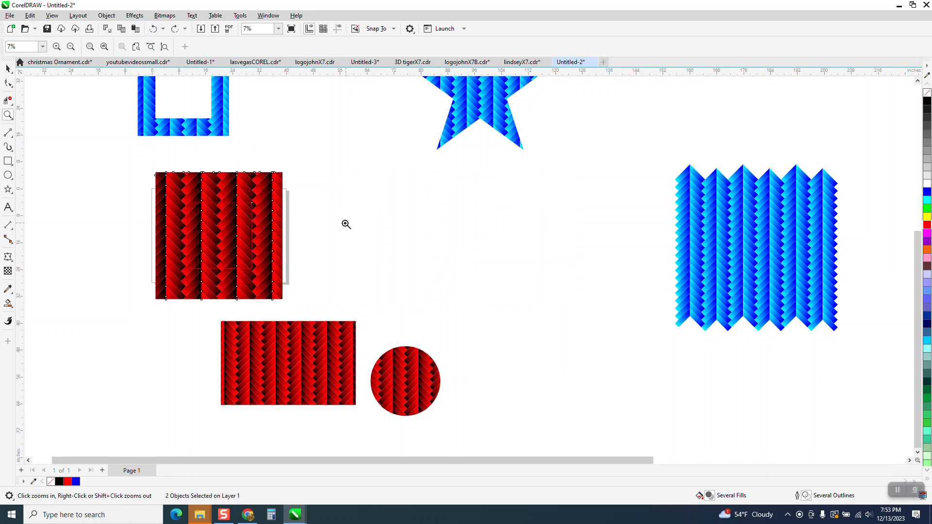
Step: Move the small red-outlined square off the pattern, and draw a circle about 25.7 inches wide centered on the page
left_click(8, 69)
left_click(217, 207)
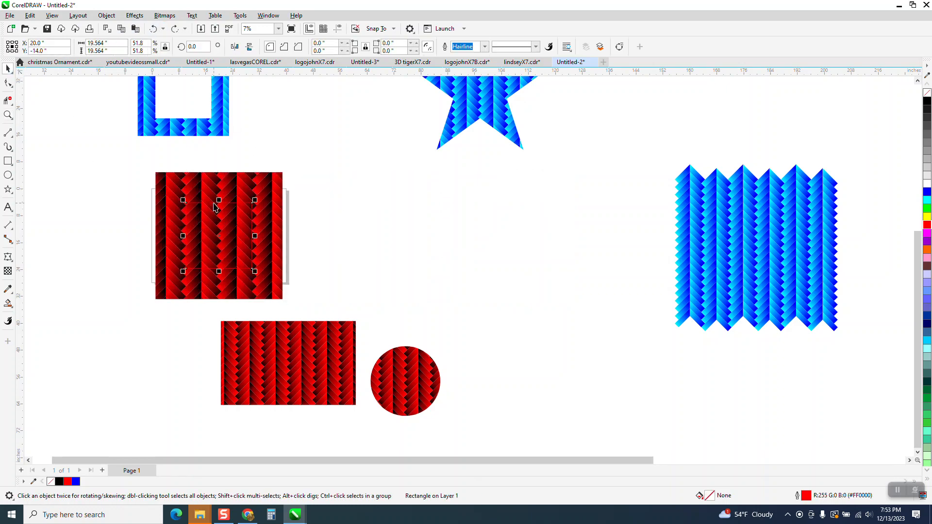
left_click_drag(220, 212, 455, 252)
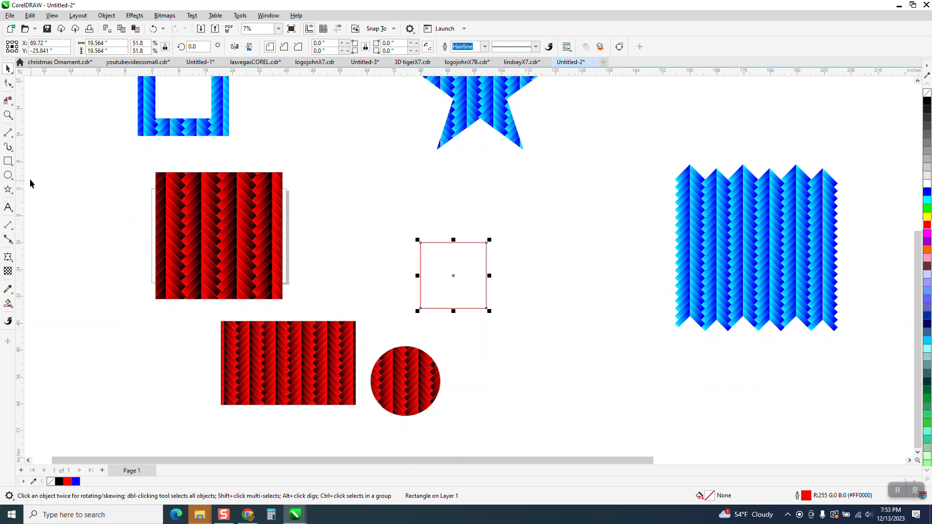
left_click(8, 175)
left_click_drag(388, 169, 359, 255)
key("p")
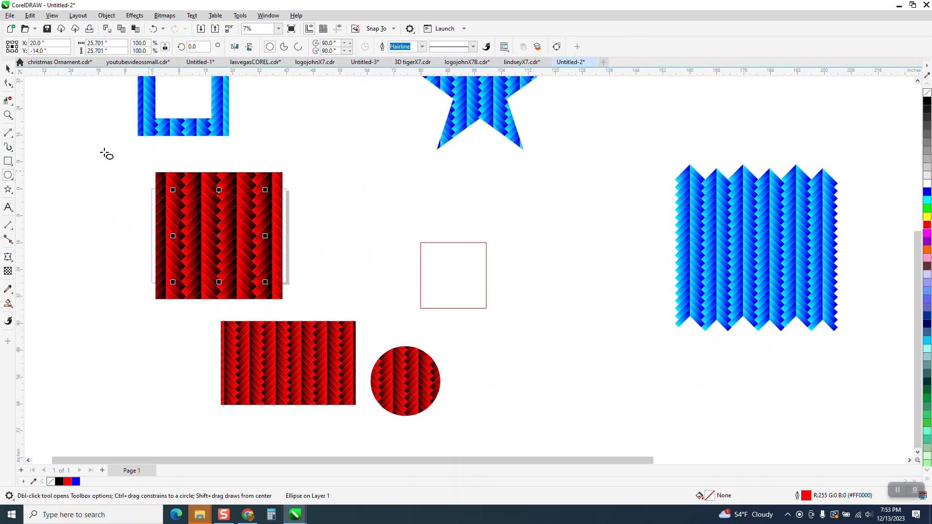
Step: Try trimming the circle out of the red patterned square and moving the cut square aside, and undo both changes
left_click(7, 68)
left_click_drag(124, 146, 374, 322)
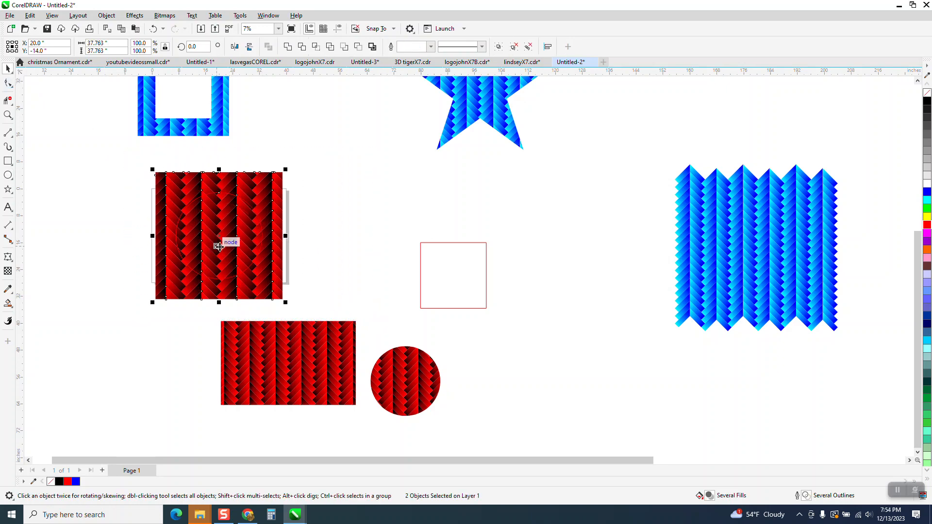
left_click(301, 47)
key("ctrl+g")
left_click_drag(271, 187, 401, 160)
left_click(93, 166)
left_click(9, 115)
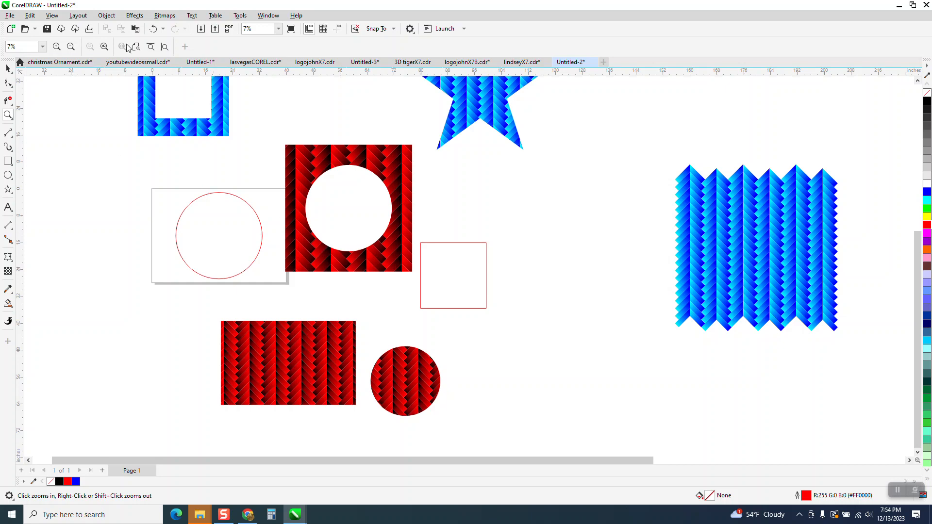
left_click(154, 29)
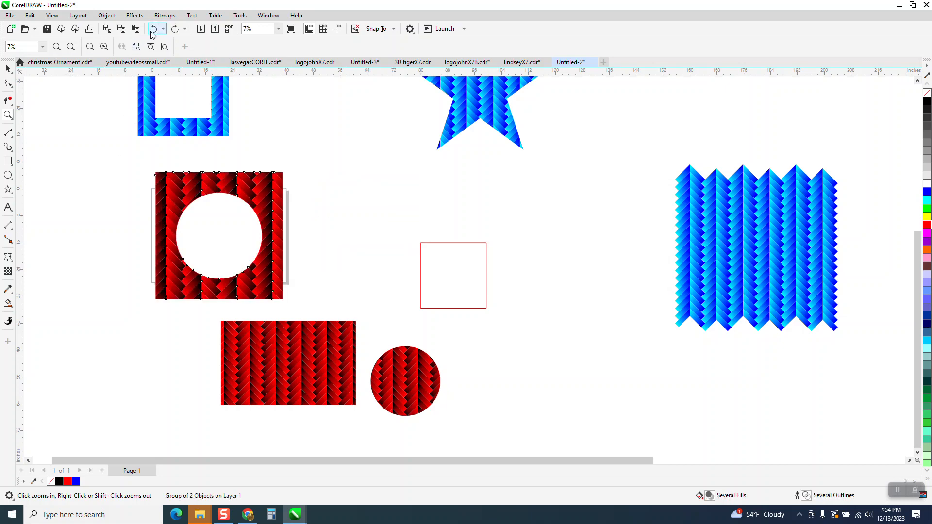
left_click(154, 29)
Step: Delete the small red-outlined square to the right of the page
scroll(322, 306, "down", 1)
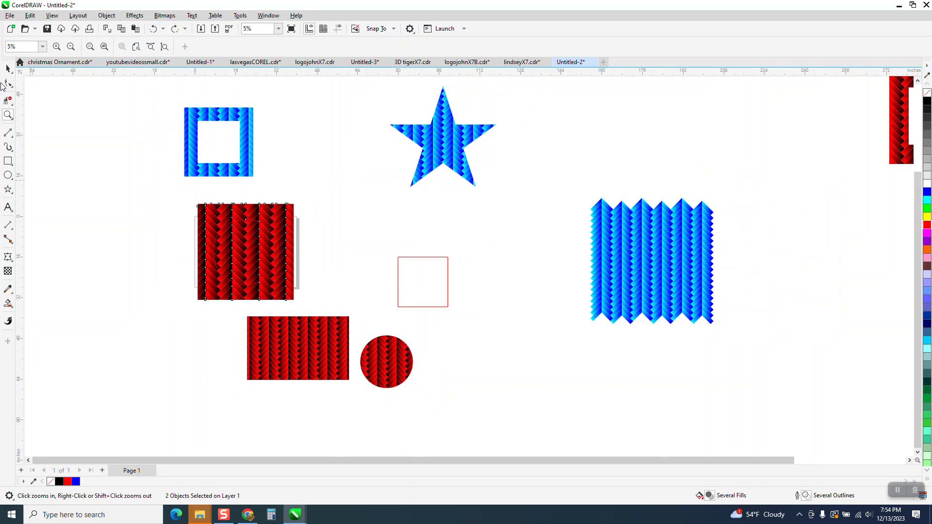
left_click(8, 68)
left_click(410, 279)
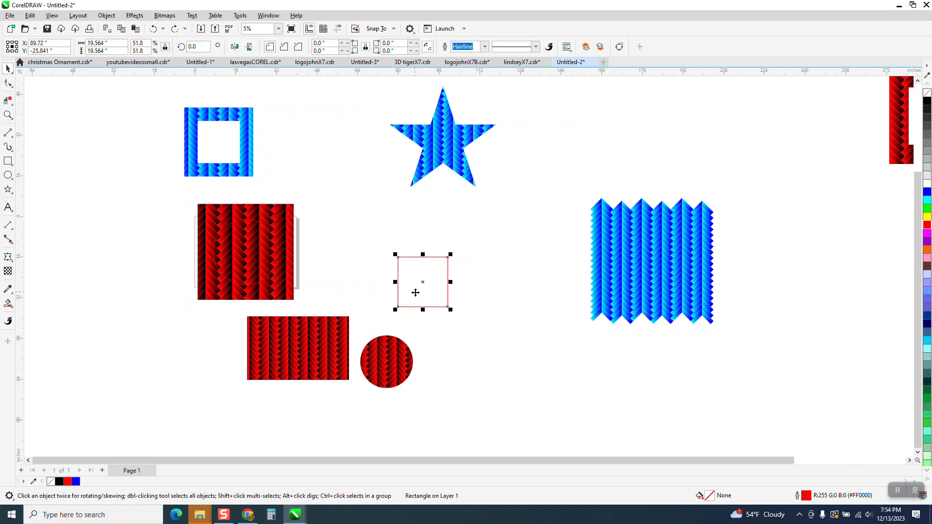
key("Delete")
Step: Try intersecting the circle with the red patterned square and nudging the circular piece right, and delete that piece
left_click_drag(177, 188, 340, 313)
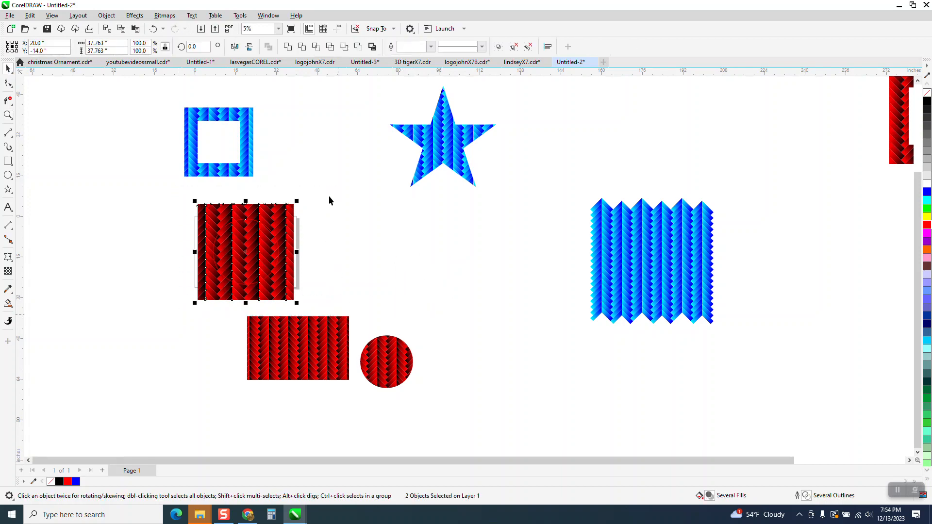
left_click(316, 46)
key("Right")
key("Right")
key("Right")
key("Right")
key("Right")
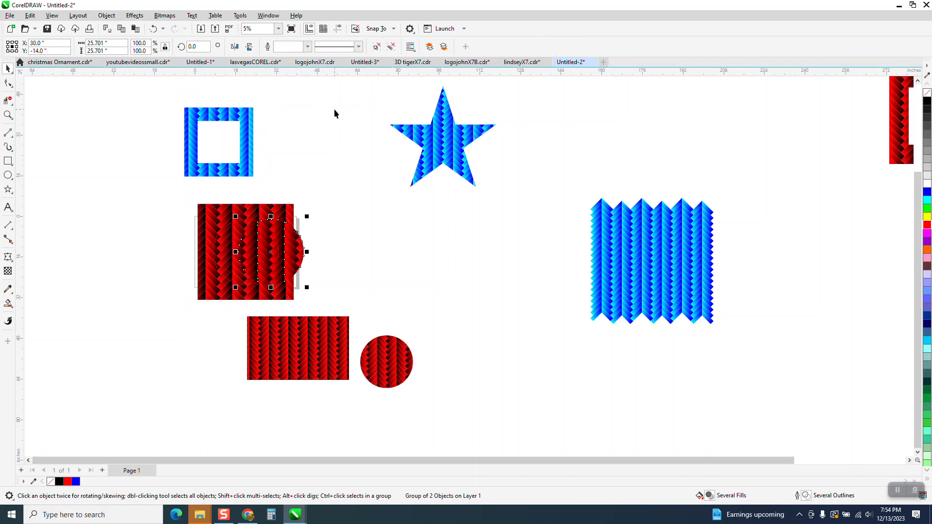
key("Delete")
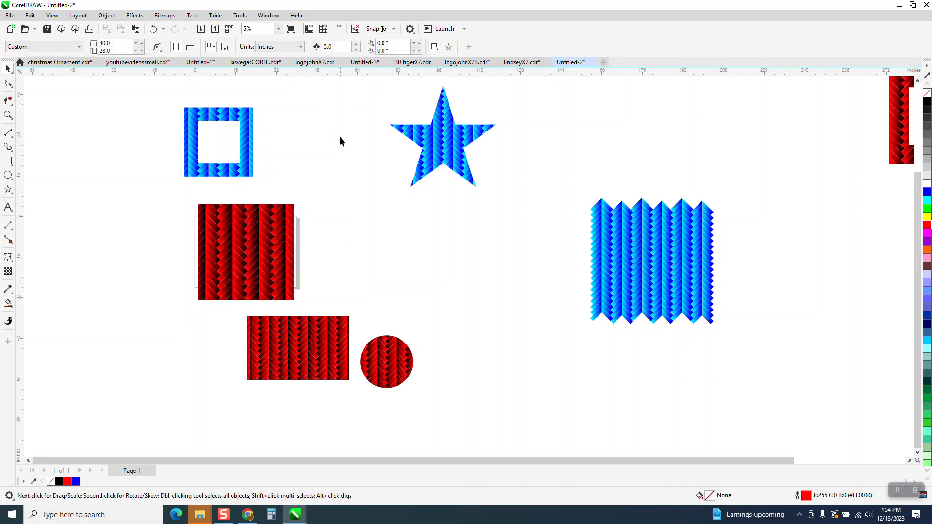
Step: Set the document's nudge distance to 40 inches
left_click(286, 210)
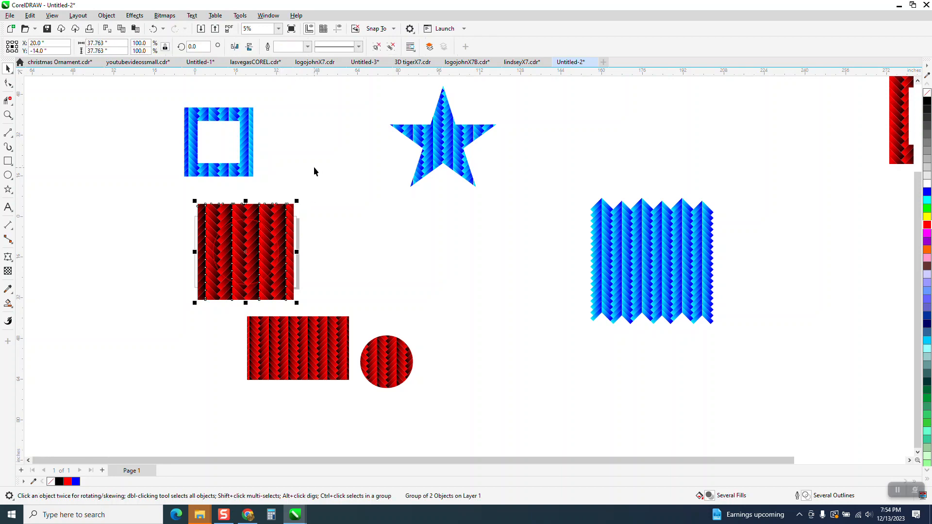
left_click(331, 134)
left_click(335, 46)
type("40")
key("Return")
Step: Intersect the circle with the patterned square, offsetting the circular piece 40 inches to the right, and trim the circle out of the square
left_click_drag(188, 188, 362, 321)
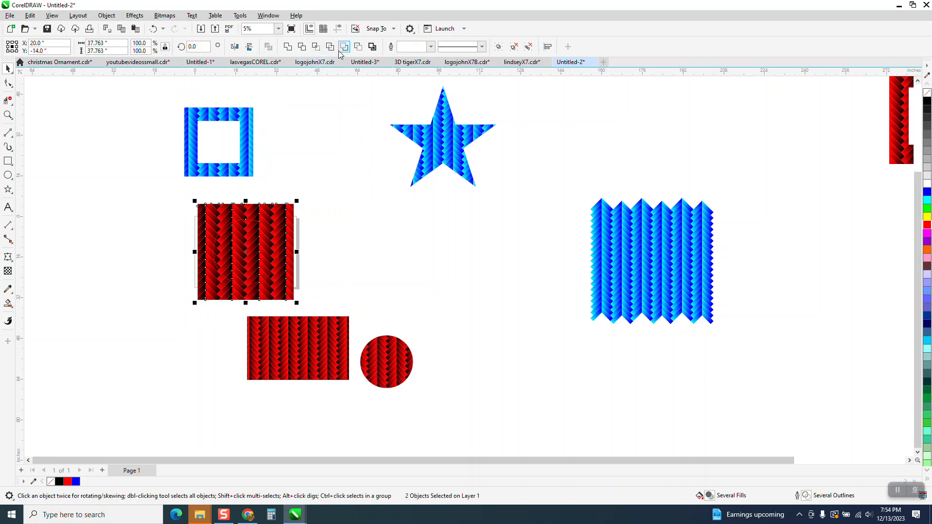
left_click(302, 46)
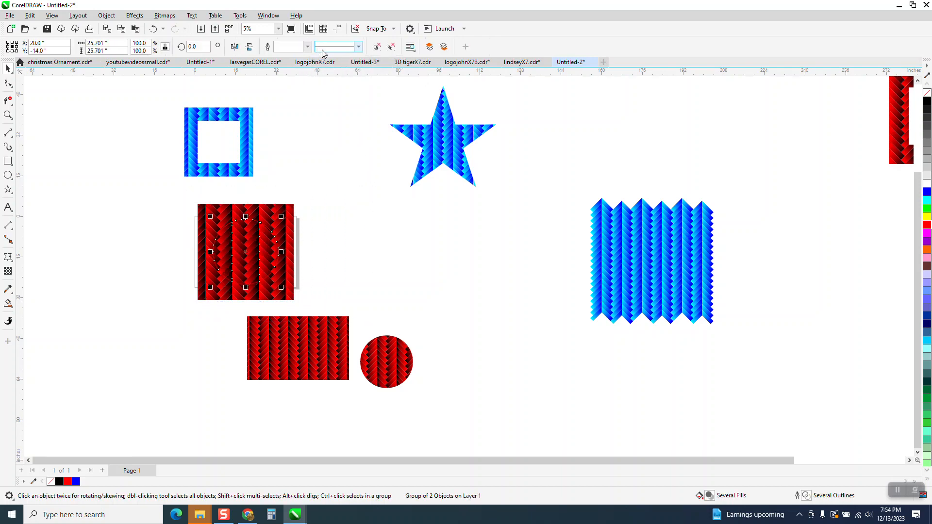
key("Right")
left_click_drag(166, 188, 304, 297)
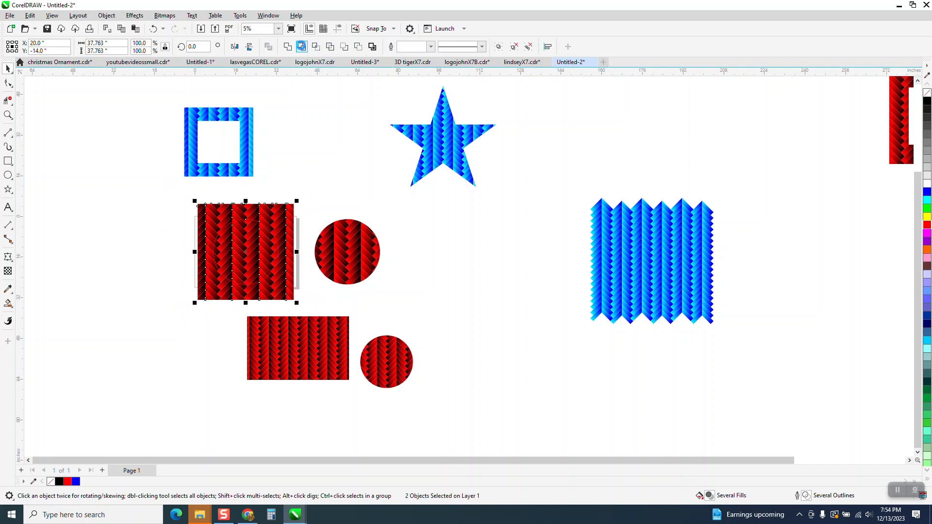
left_click(302, 47)
Step: Rotate the patterned circle by 45 degrees and center it on the page inside the square's hole
left_click(348, 253)
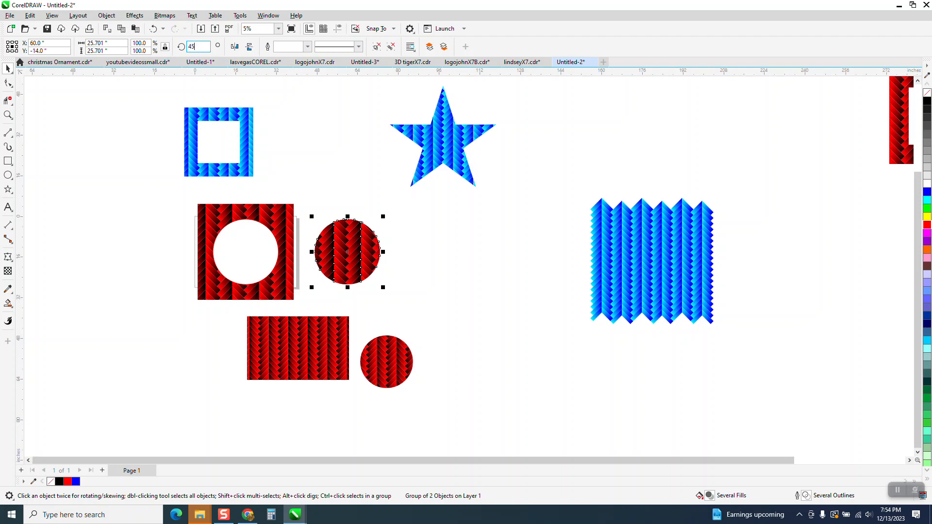
key("Return")
key("ctrl+z")
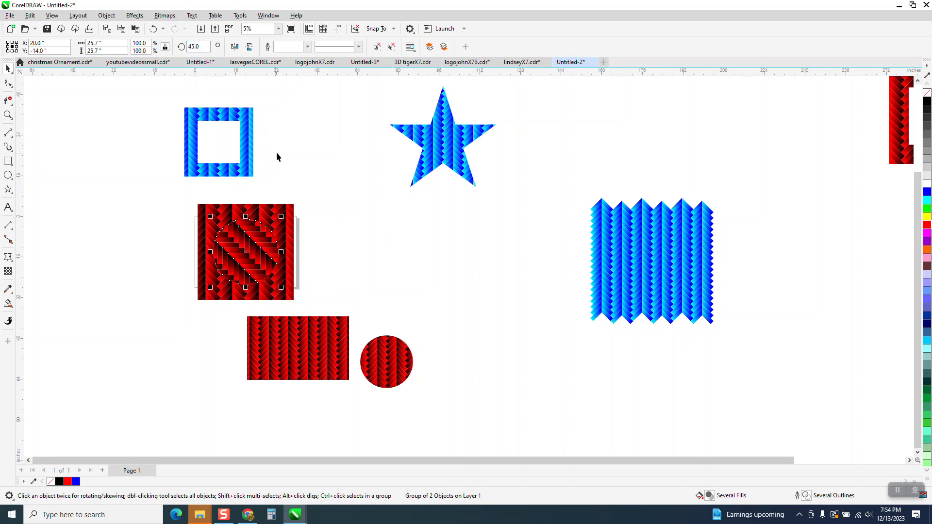
Step: Remove the outlines from the patterned square, the rotated patterned circle and the plain circle
left_click(275, 182)
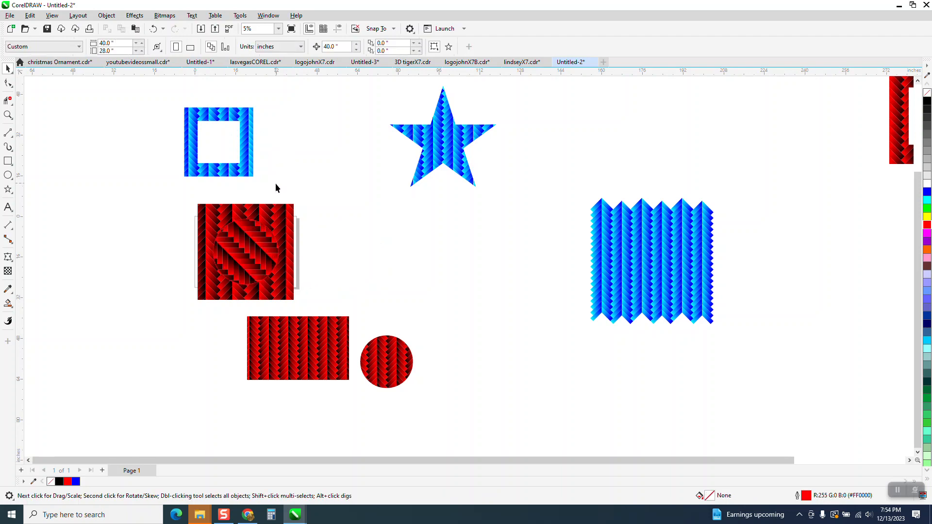
left_click(7, 116)
left_click_drag(168, 190, 398, 347)
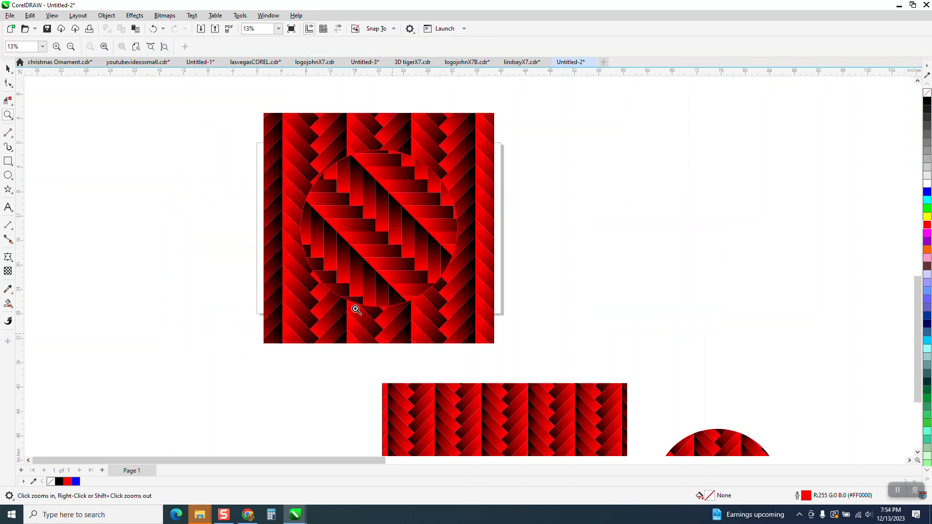
left_click(8, 68)
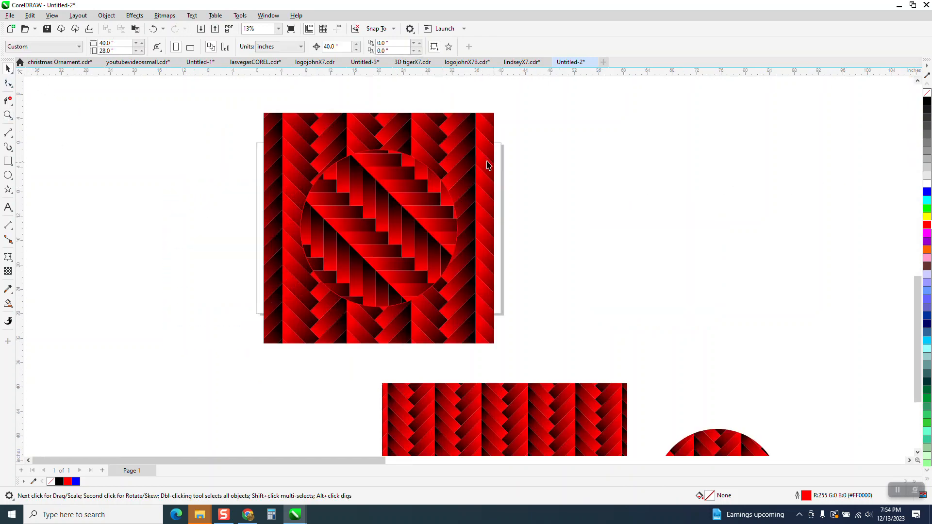
left_click_drag(250, 111, 553, 374)
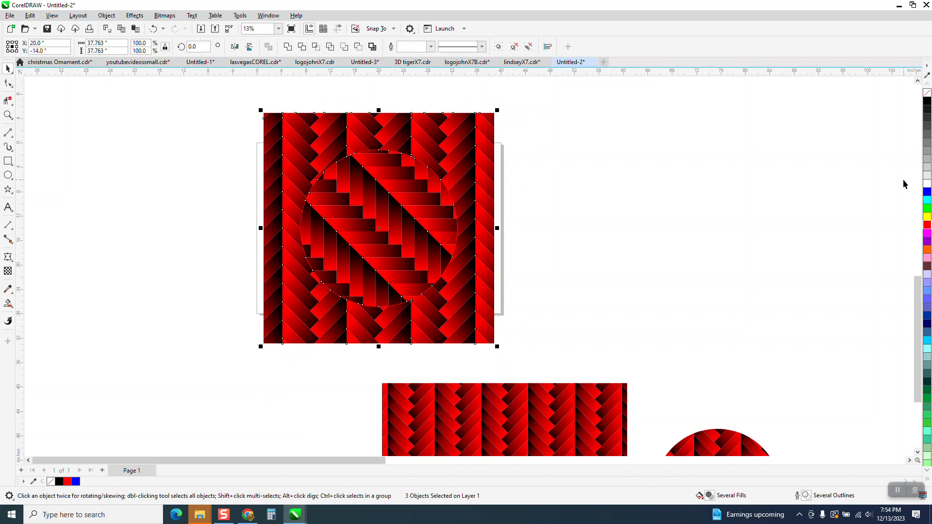
left_click(687, 116)
Step: Try rotating the plain circle over the pattern to 22.5 degrees and to 45 degrees
left_click(429, 215)
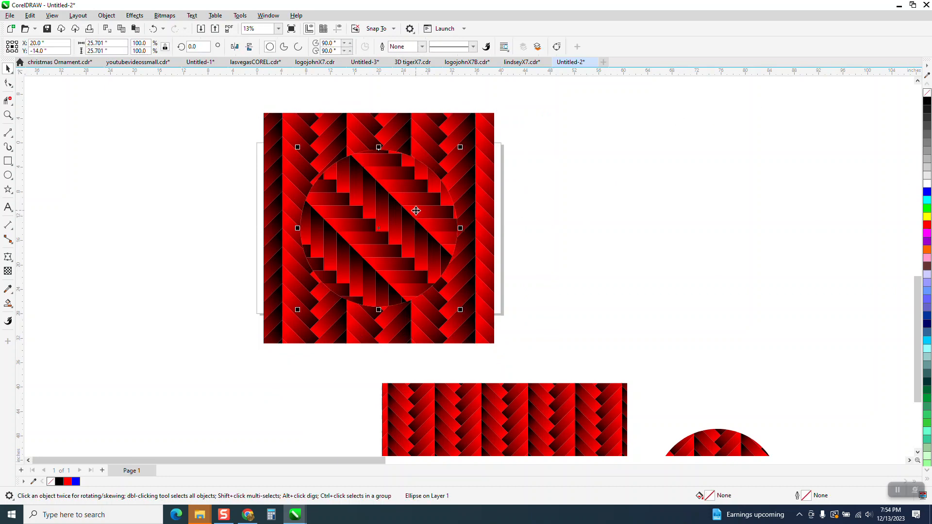
double_click(206, 49)
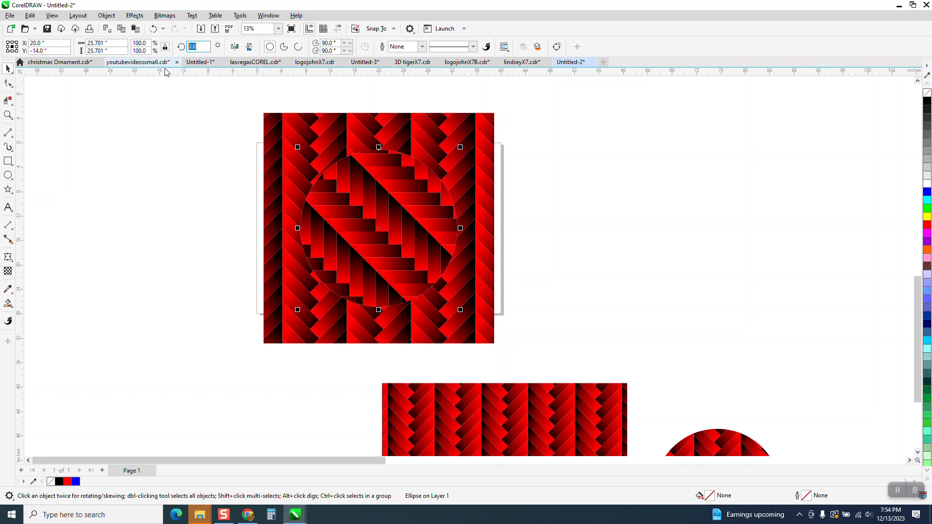
type("22.5")
key("Return")
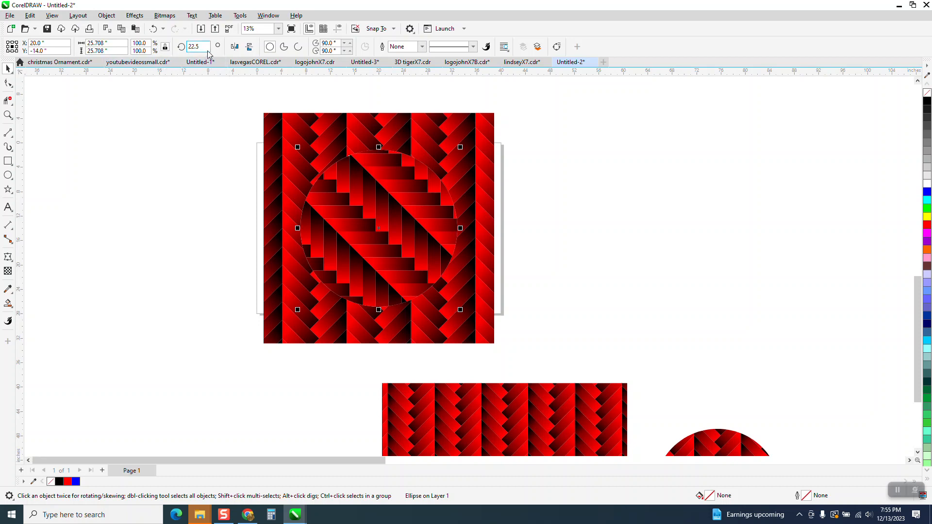
type("45")
key("Return")
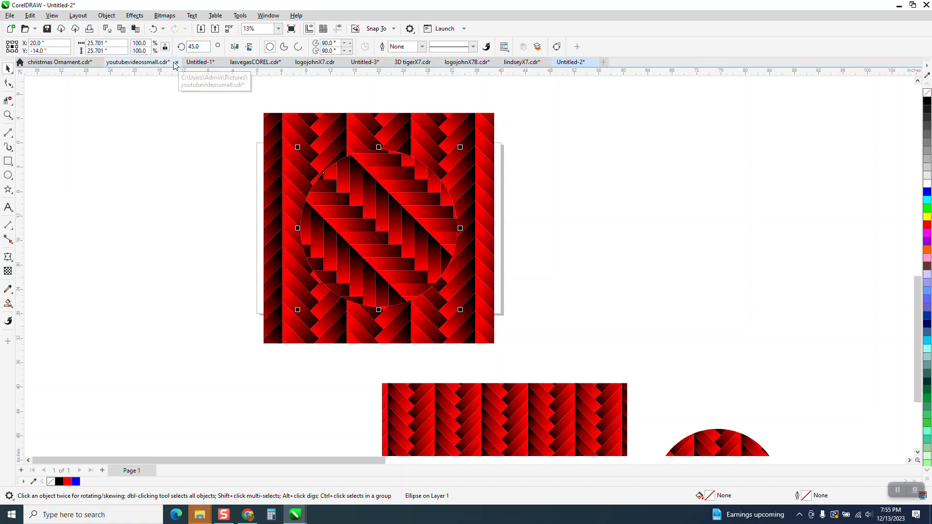
Step: Move the plain circle off the pattern and delete it, and select the rotated patterned circle
left_click_drag(392, 207, 570, 229)
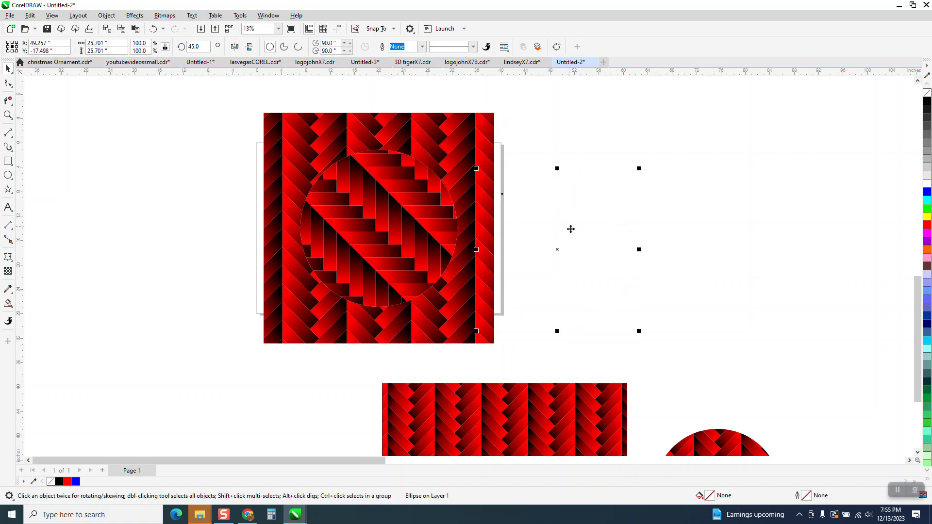
key("Delete")
left_click(410, 222)
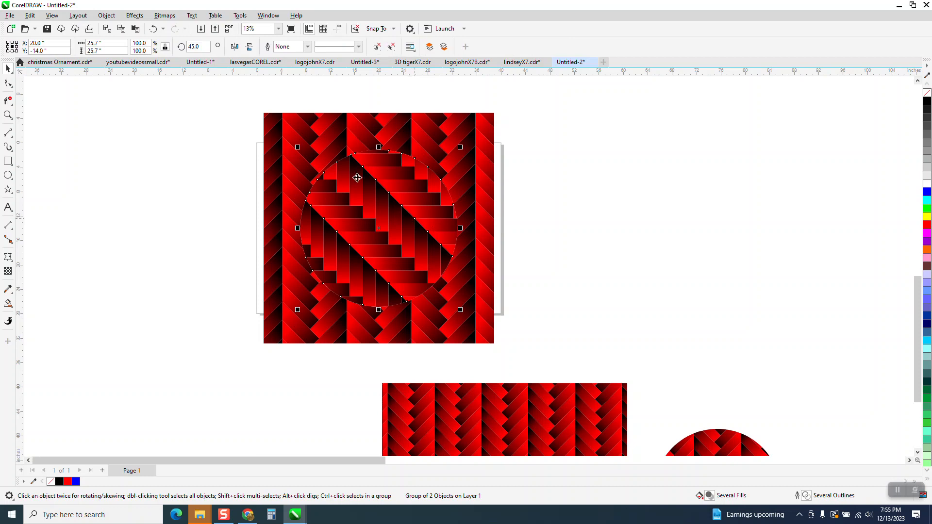
Step: Try the patterned circle inside the square at a 22.5-degree rotation and set its rotation to 90 degrees
type("22.5")
key("Return")
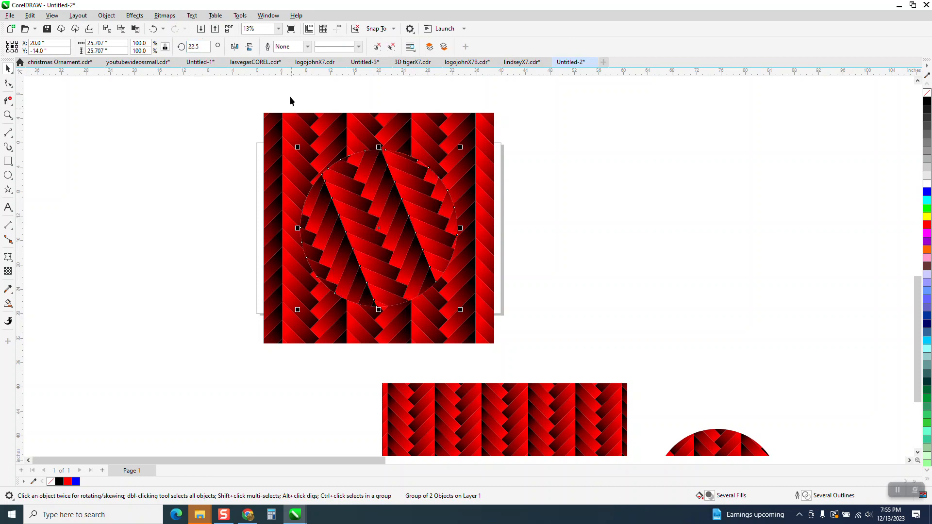
left_click_drag(203, 47, 154, 55)
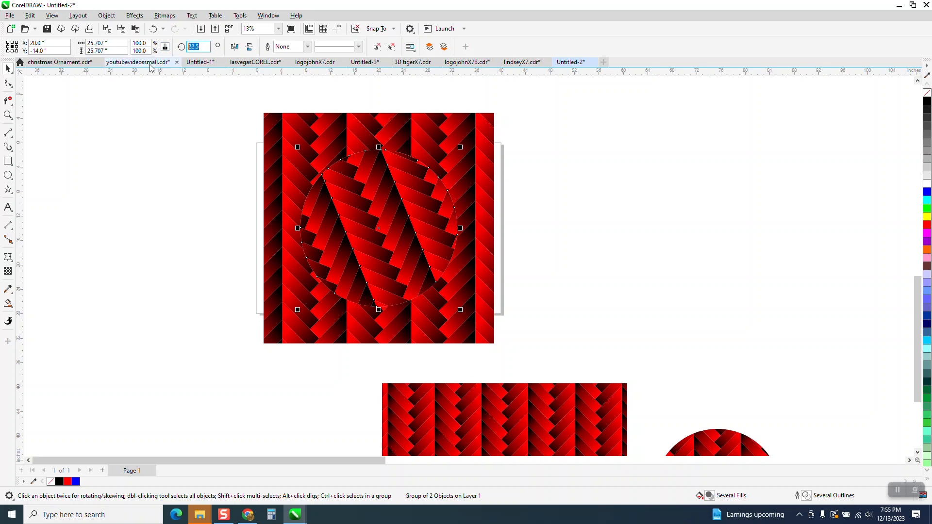
type("90")
key("Return")
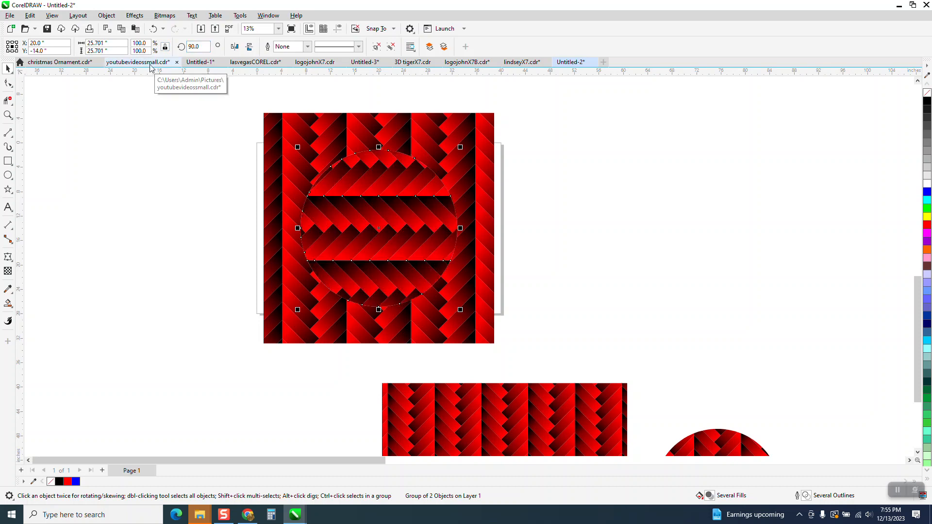
left_click(614, 265)
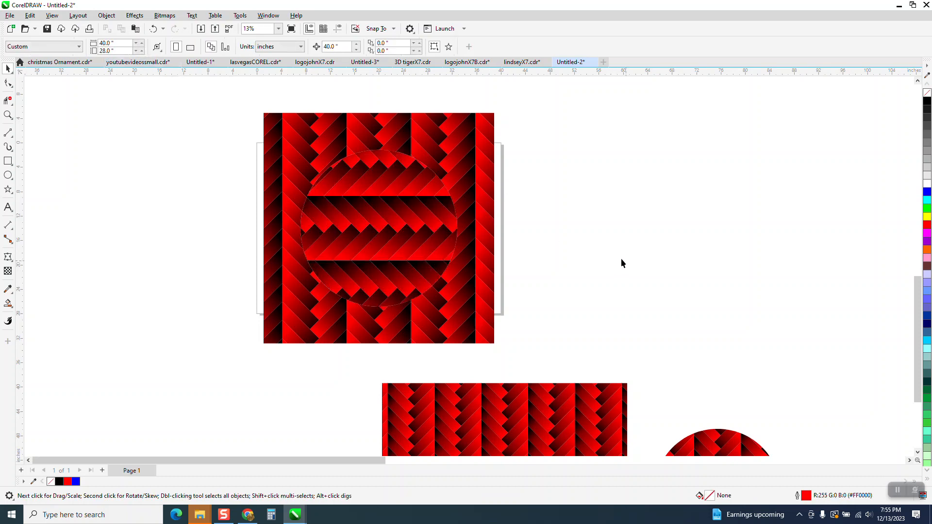
Step: Move the red braided square frame into the gap between the blue braided frame and the blue star
scroll(480, 286, "down", 5)
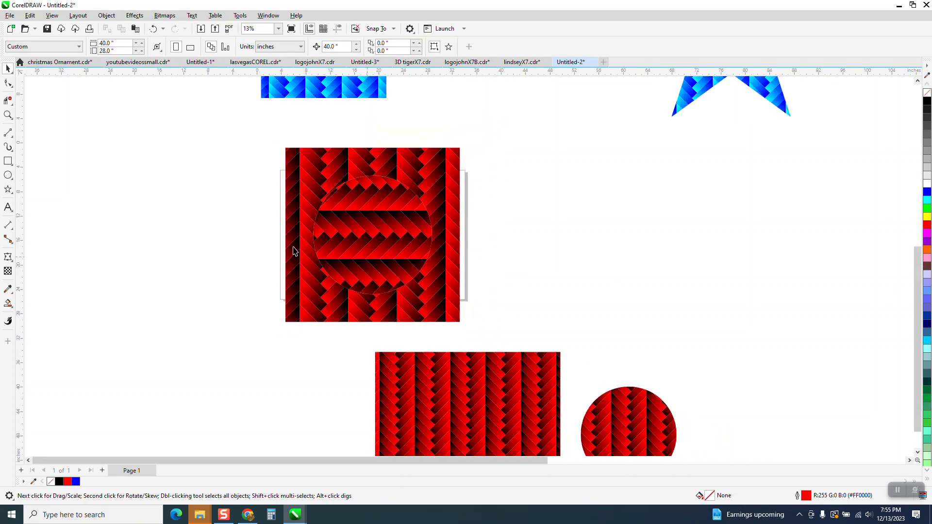
left_click(306, 149)
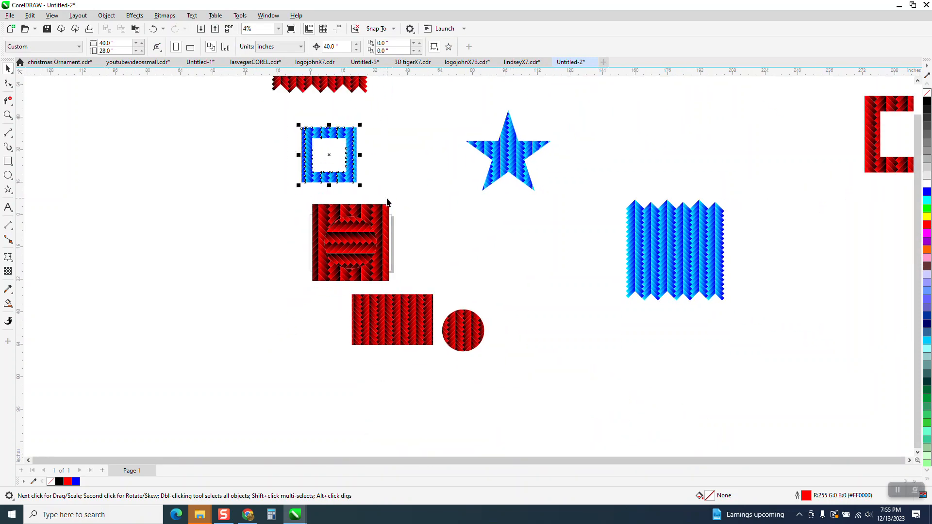
scroll(437, 209, "down", 1)
left_click_drag(696, 166, 403, 185)
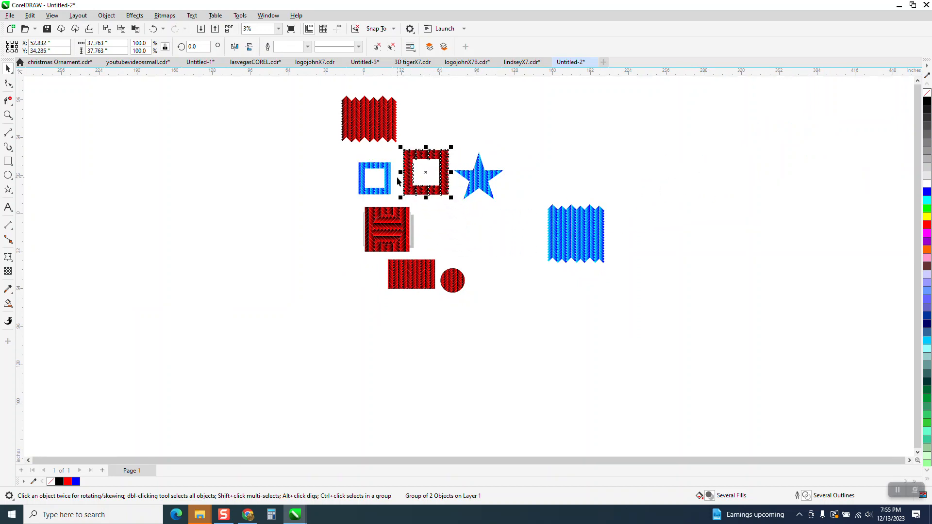